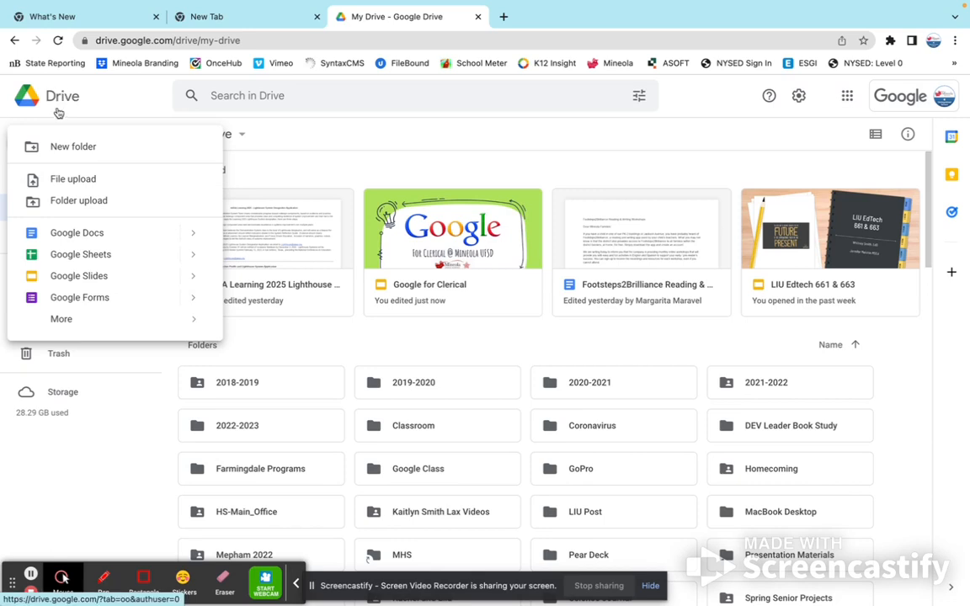
Step: Create a new blank Google Form from My Drive
click(88, 105)
click(63, 145)
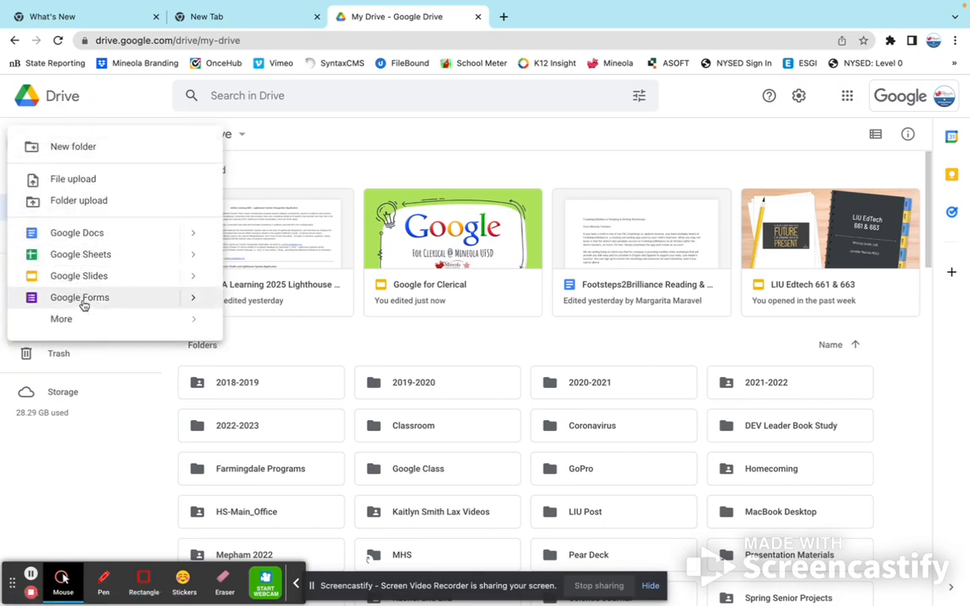
click(83, 300)
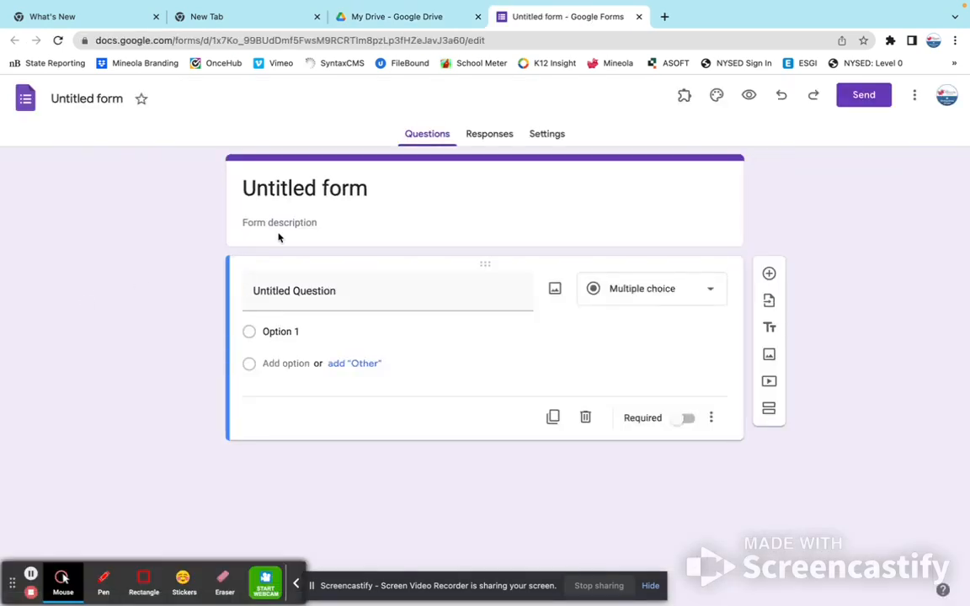
Step: Rename the untitled form as "Clerical Survey"
click(90, 93)
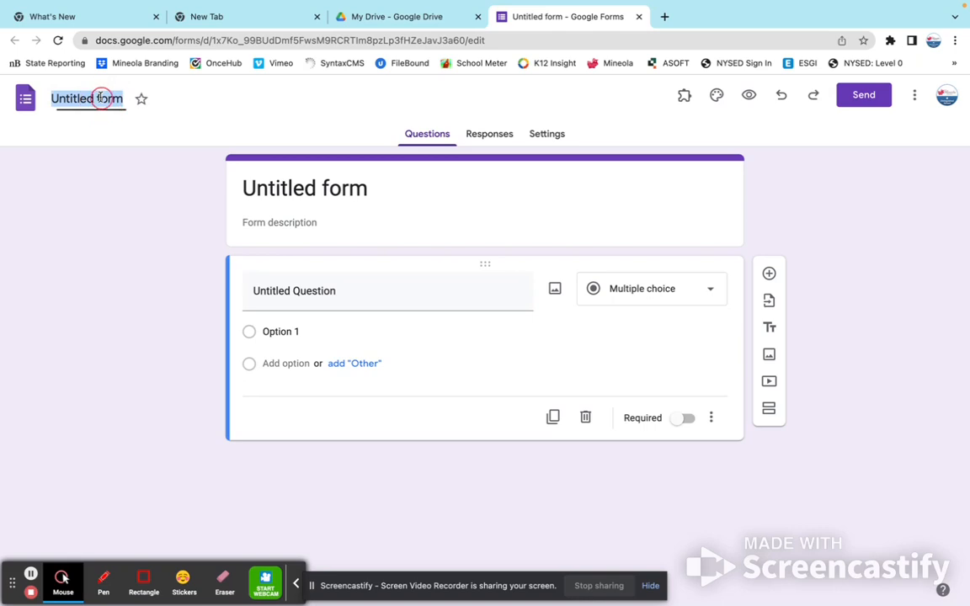
click(285, 185)
double_click(285, 185)
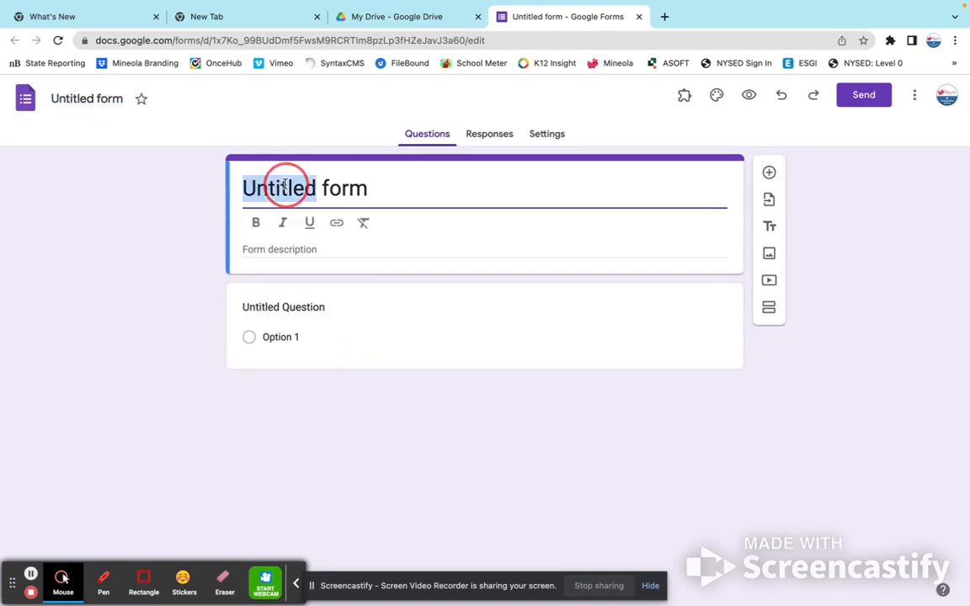
click(356, 188)
click(103, 92)
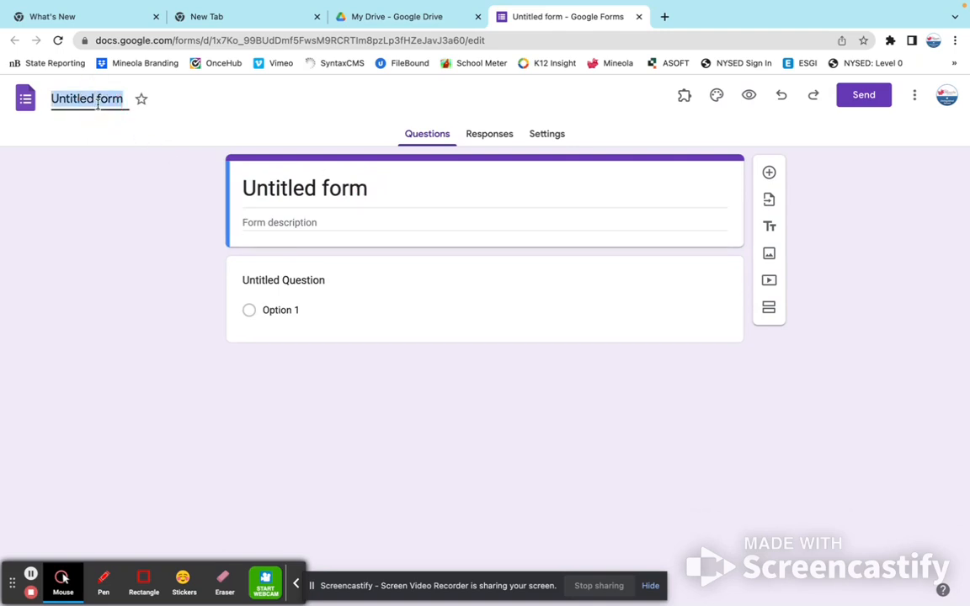
text(Clerical Survey)
key(Return)
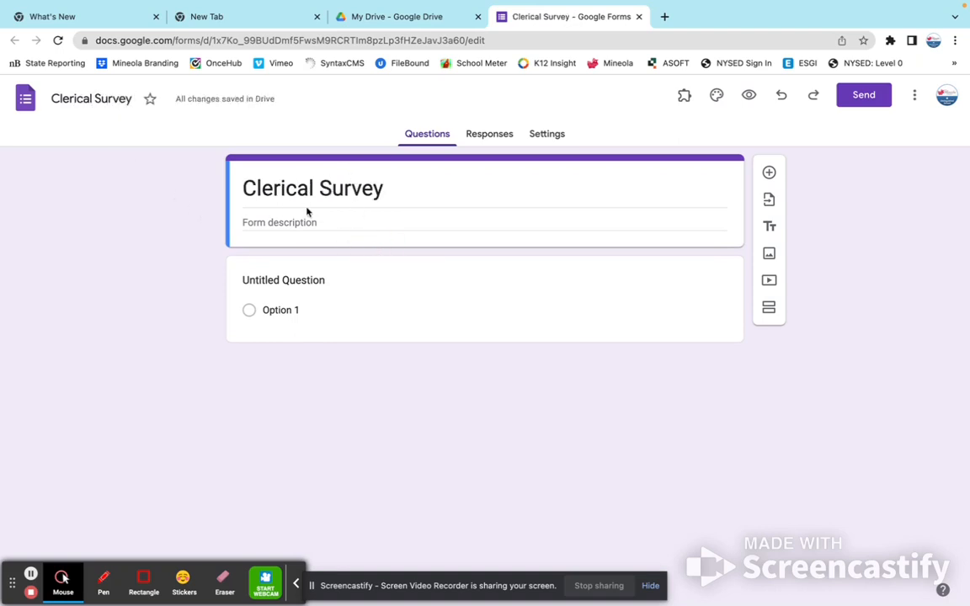
Step: Enter "Our clericals' favorites" as the form description
click(335, 223)
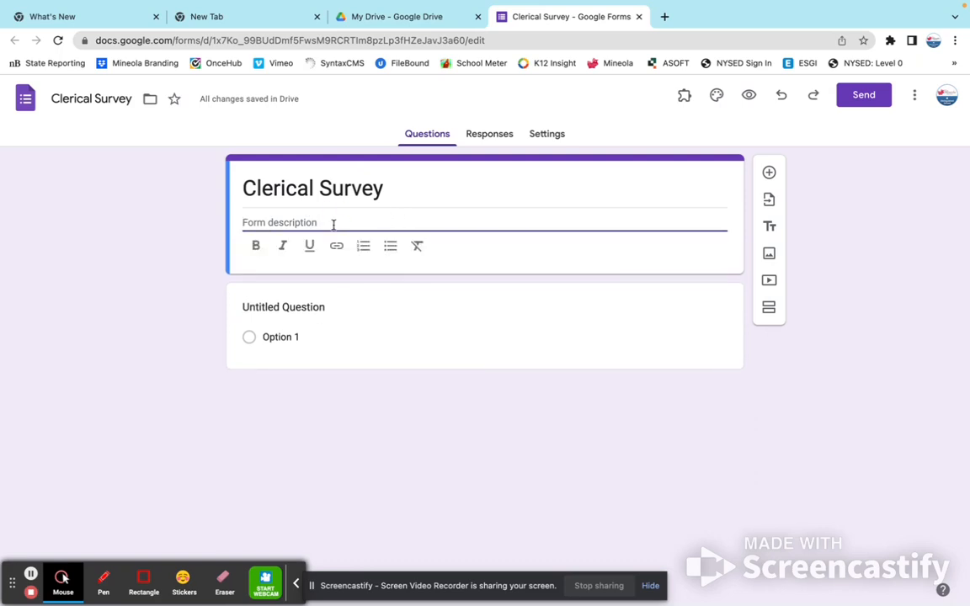
text(Our clericals)
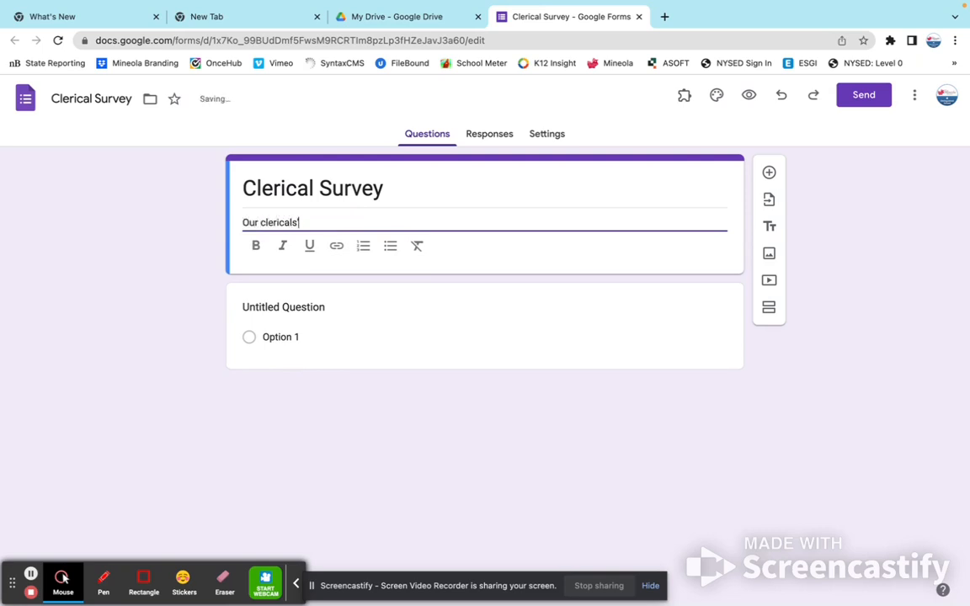
text(tes)
Step: Title the first question "What is you favorite color", keeping the multiple choice type
click(322, 309)
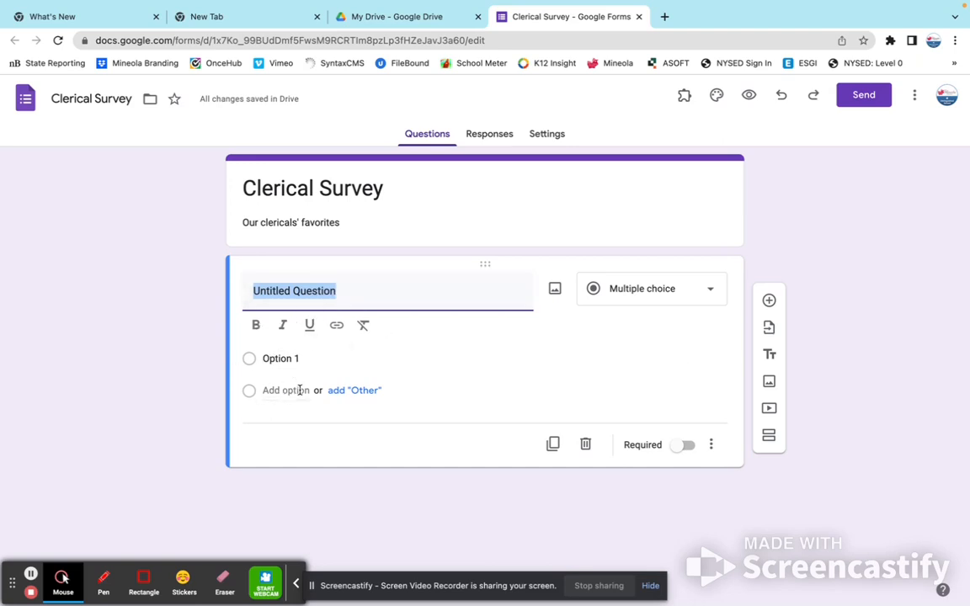
click(710, 291)
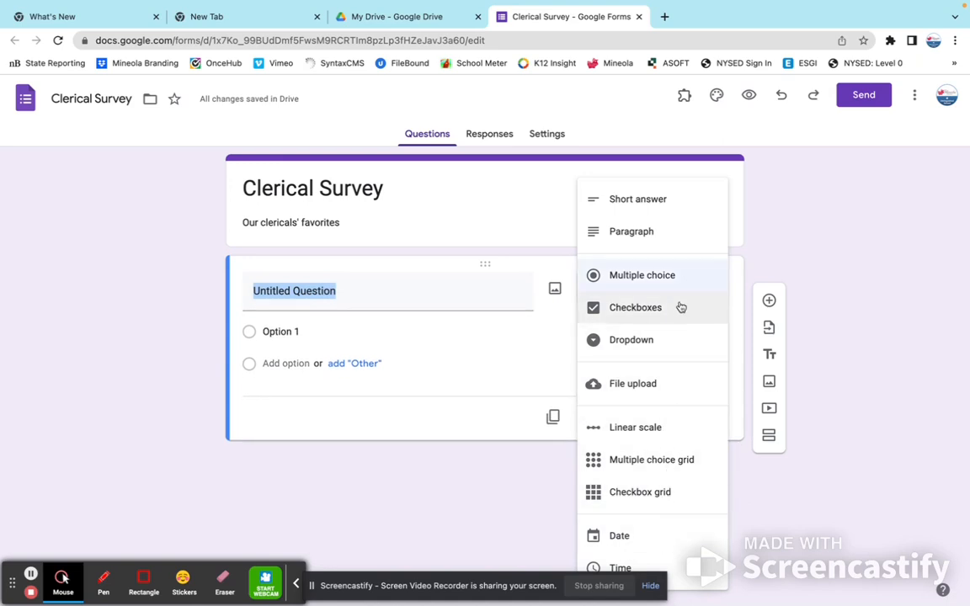
click(406, 308)
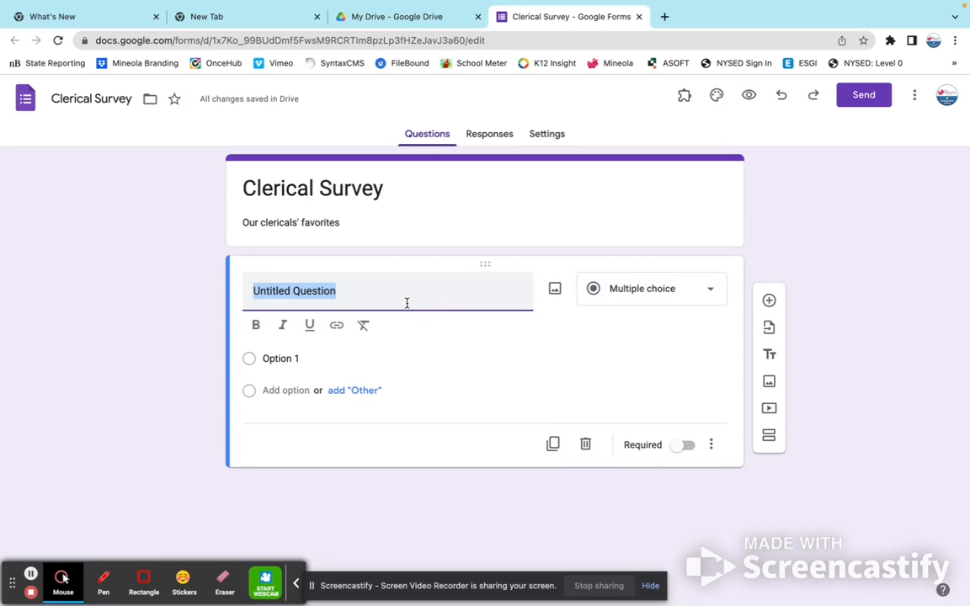
text(What )
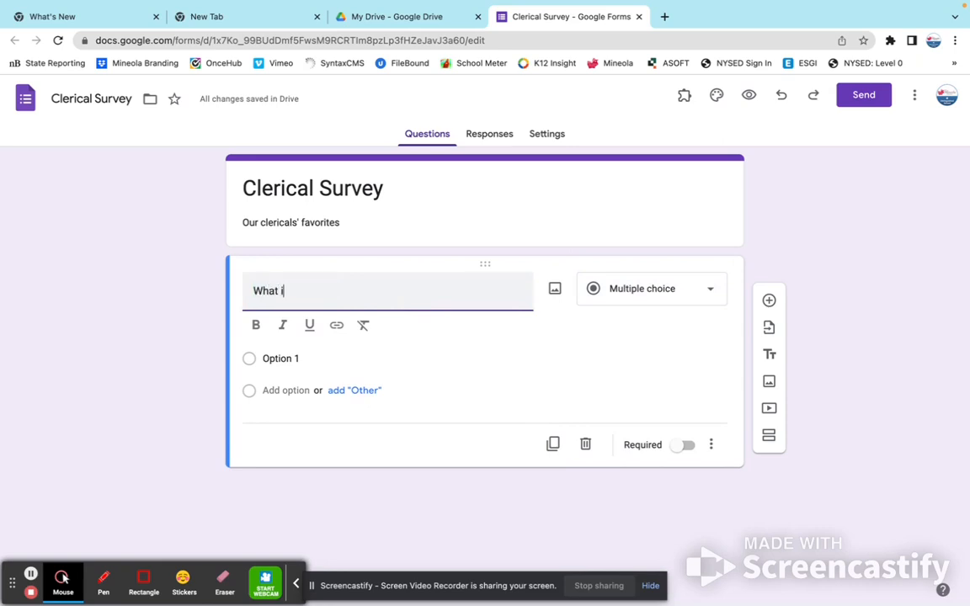
text(is you favorite colo)
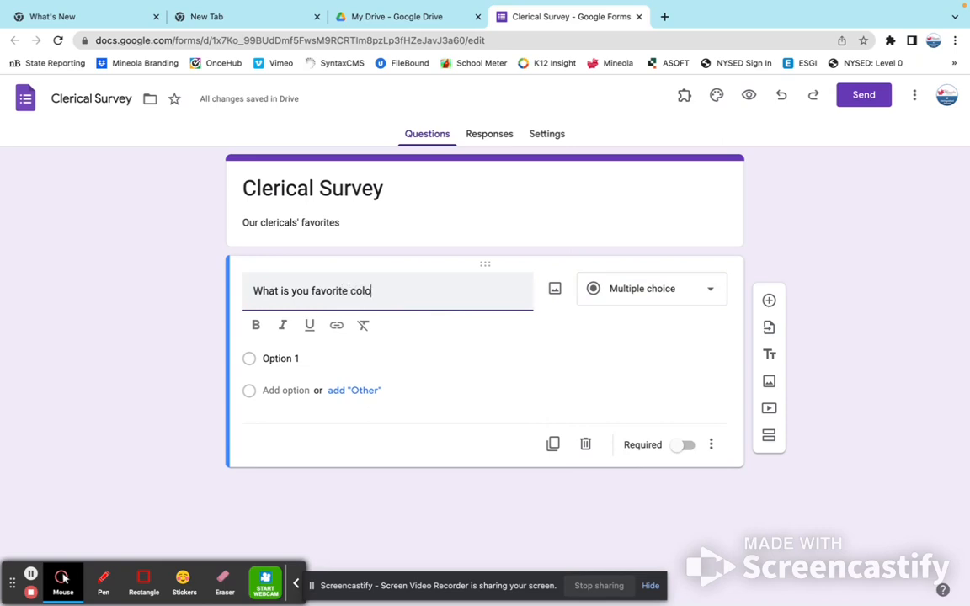
text(r)
Step: Give the color question the options Red, Yellow, Green, Blue and Black, and make it required
click(286, 360)
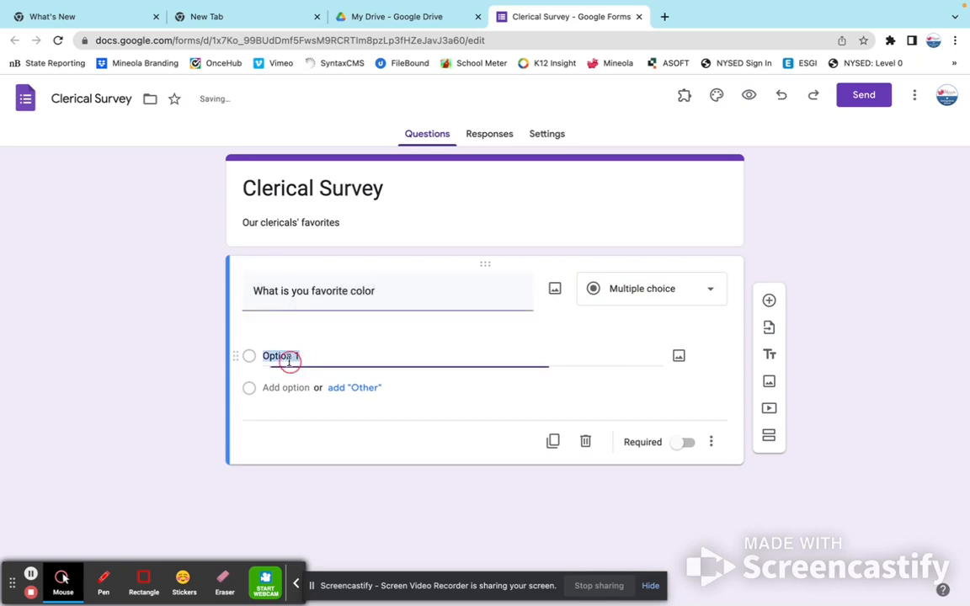
text(Red)
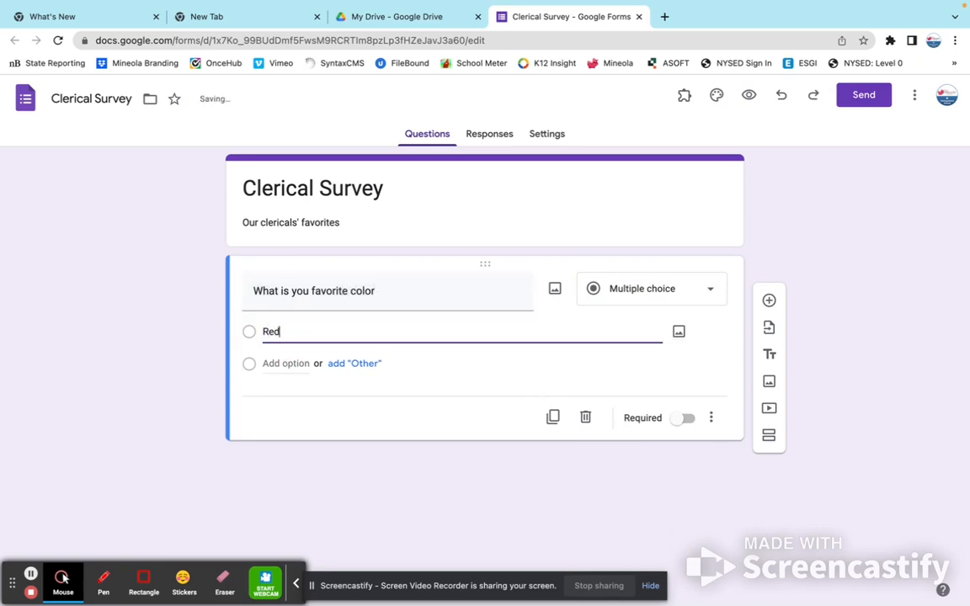
click(286, 370)
text(T)
text(ellow)
click(281, 396)
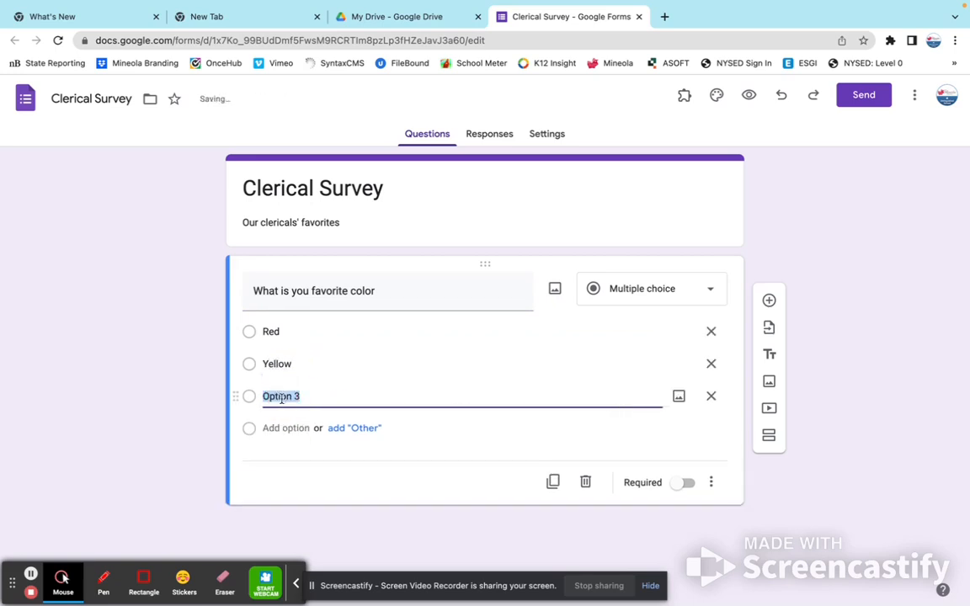
text(Green)
click(269, 427)
text(Blue)
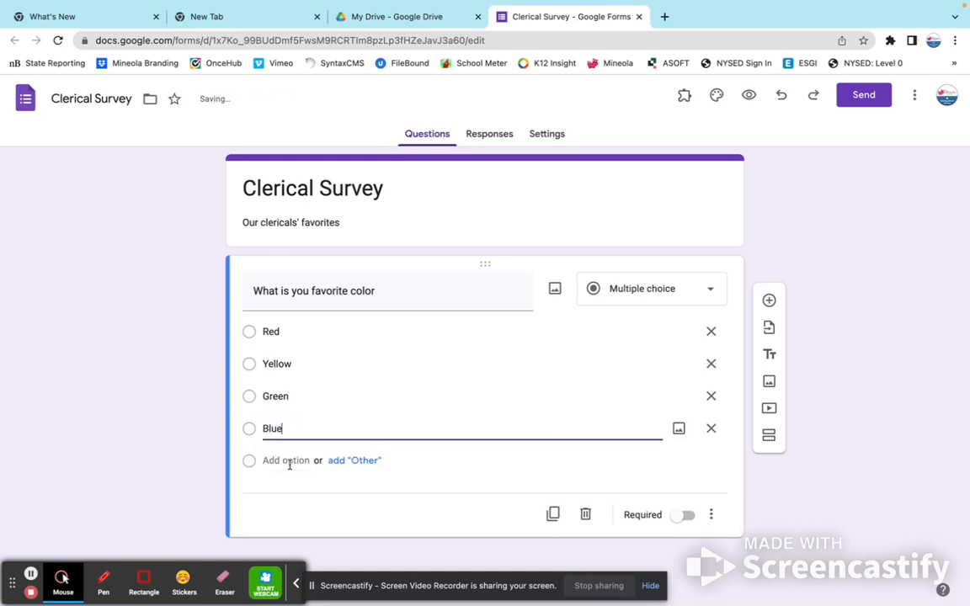
click(287, 462)
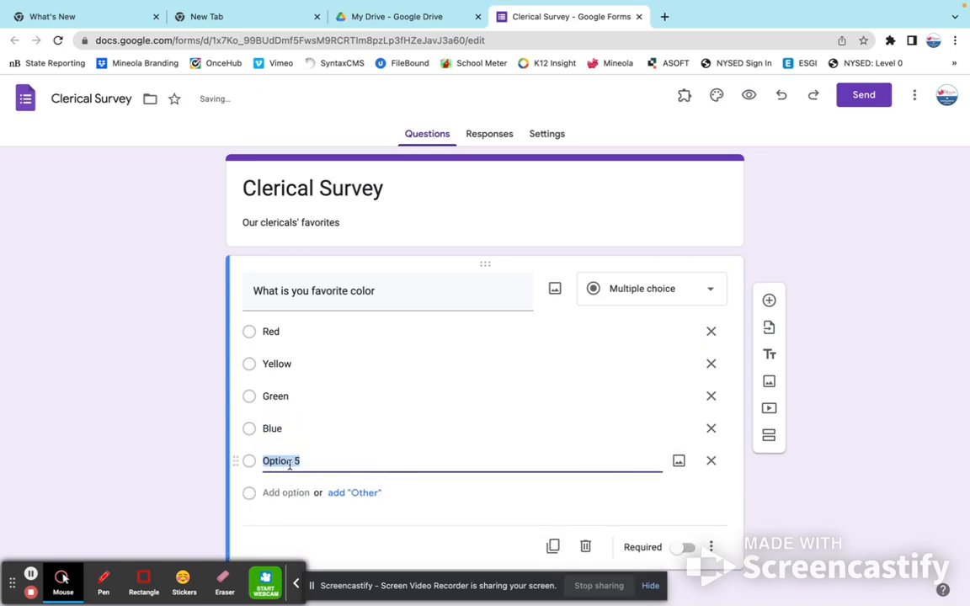
text(Black)
scroll(663, 524, down, 1)
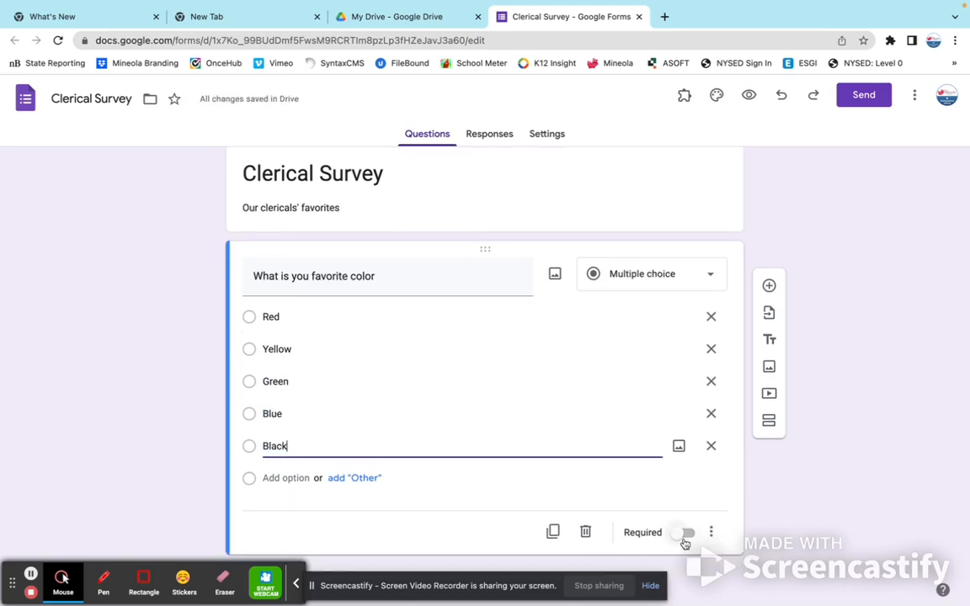
click(677, 536)
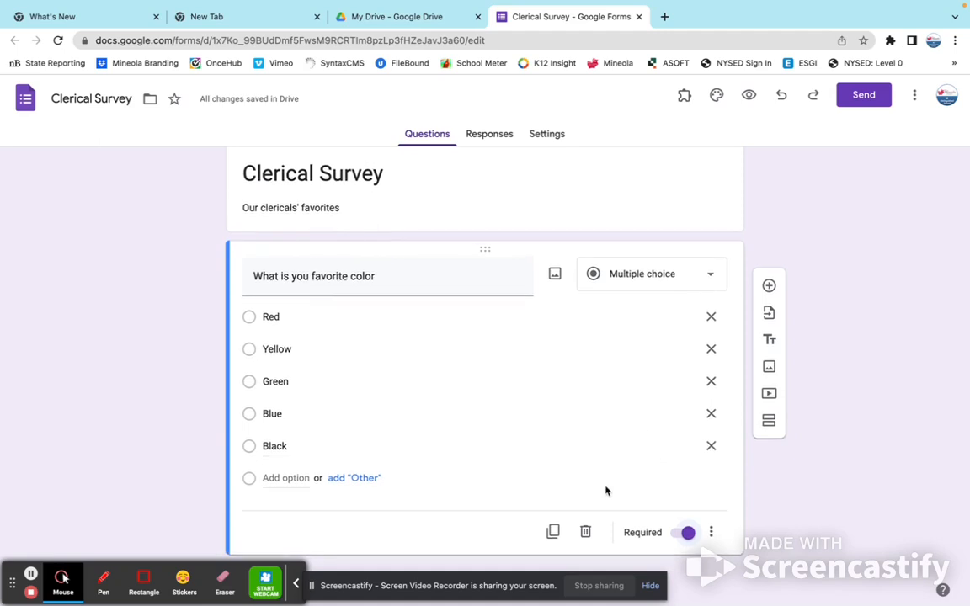
Step: Add a required short answer question reading "What do you like best about this google course?"
click(768, 286)
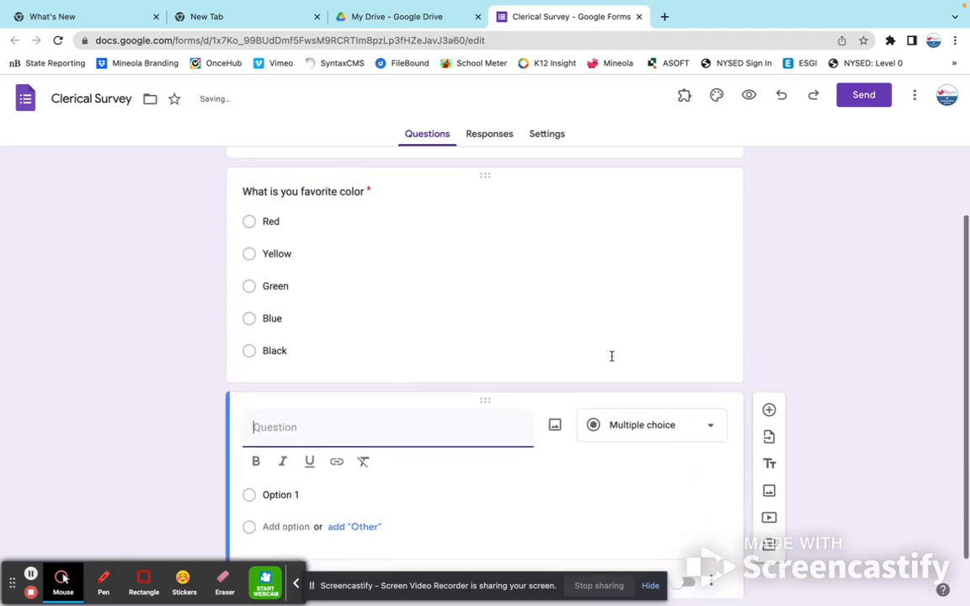
click(631, 378)
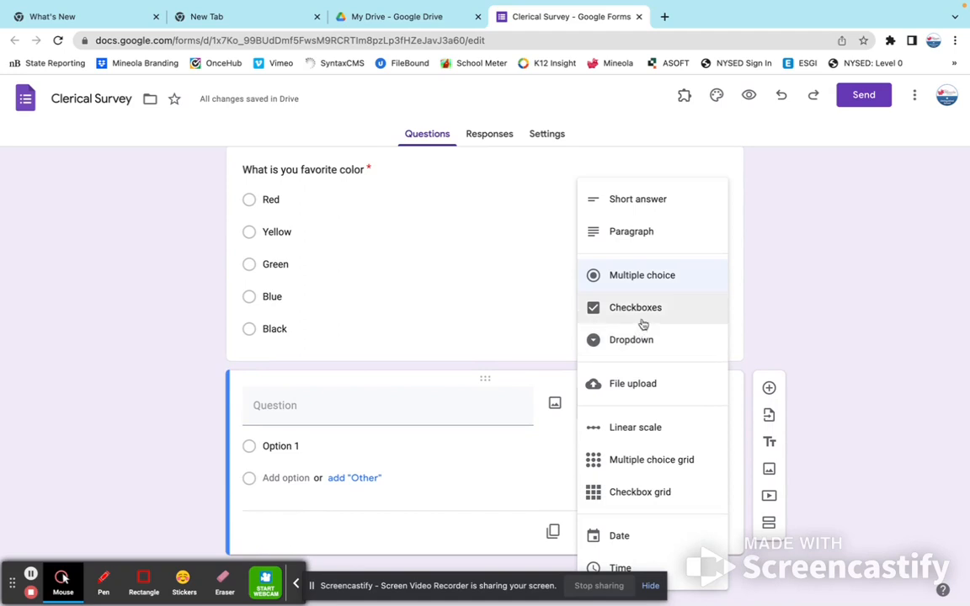
click(671, 197)
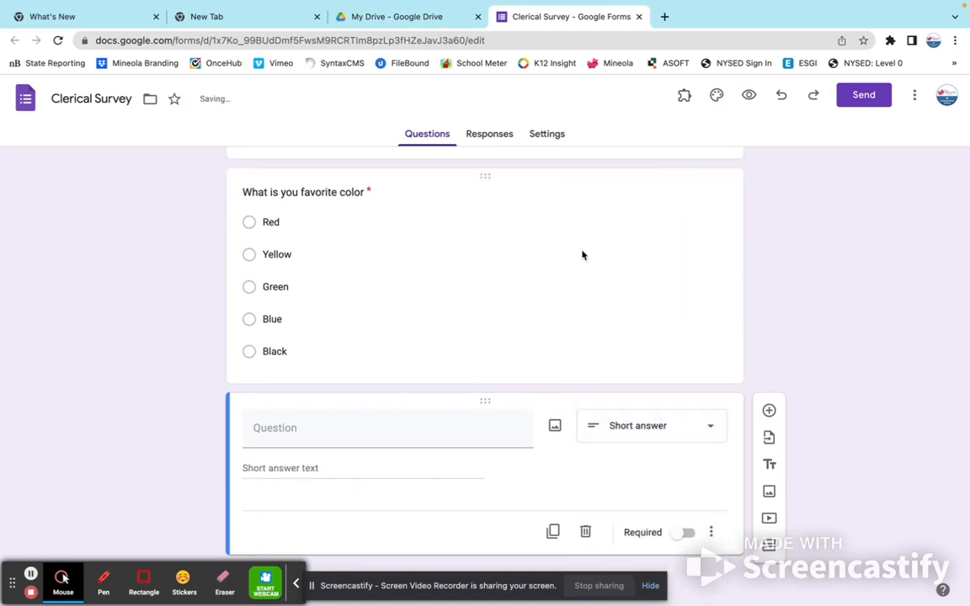
click(371, 431)
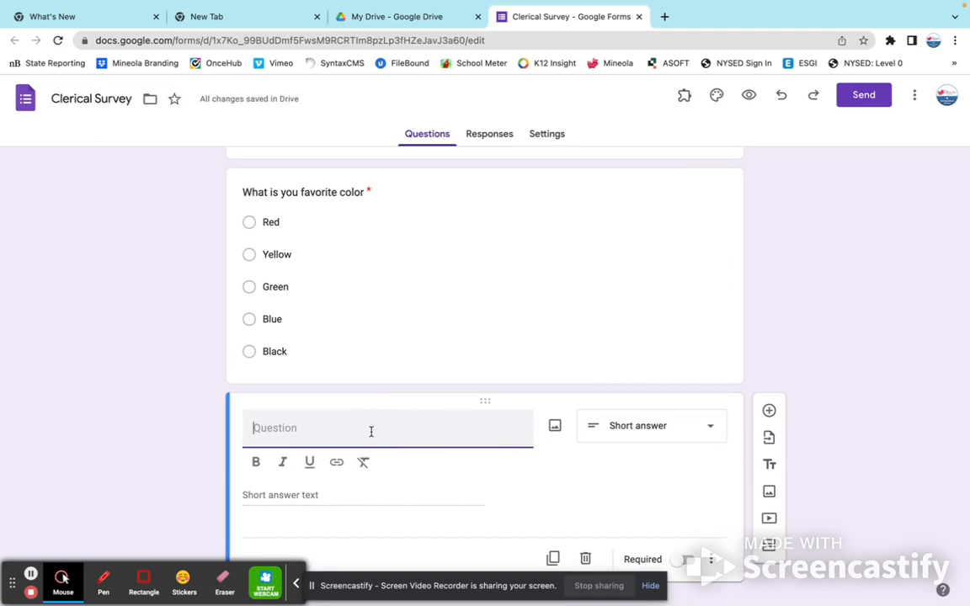
text(What do you like )
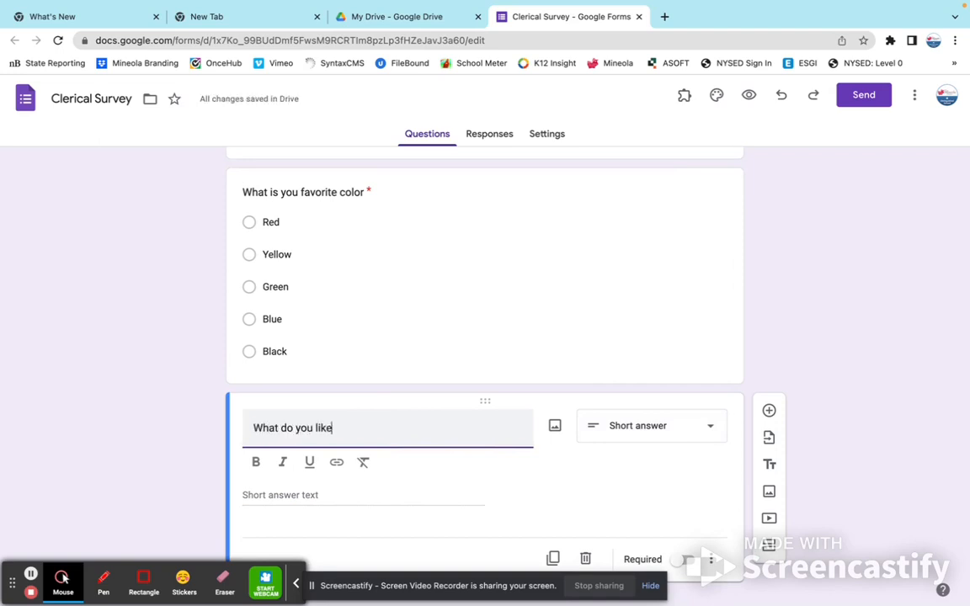
text(best about this google)
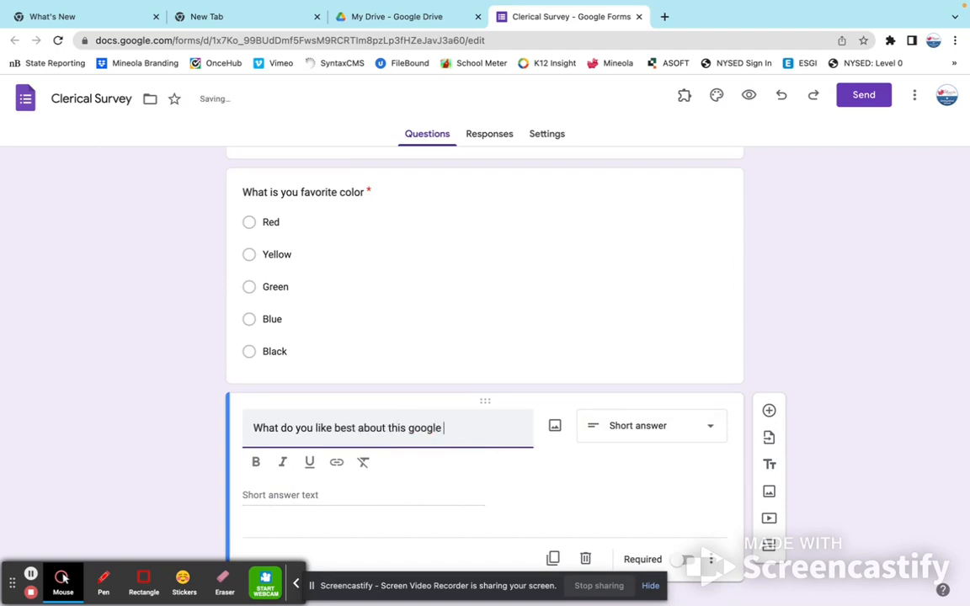
text( course?)
scroll(573, 489, down, 1)
click(681, 535)
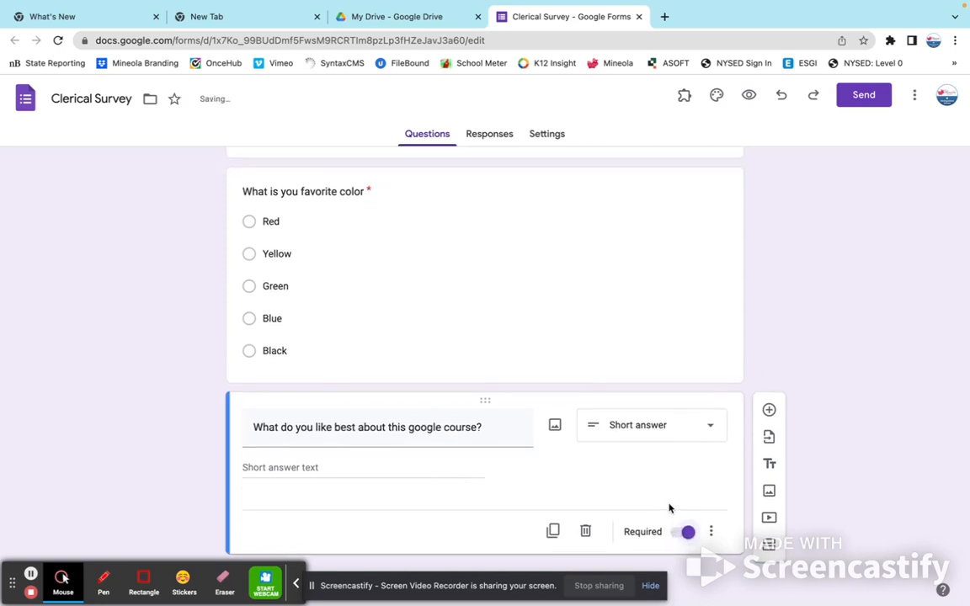
Step: Add a dropdown question titled "What is your favorite google tool"
click(769, 411)
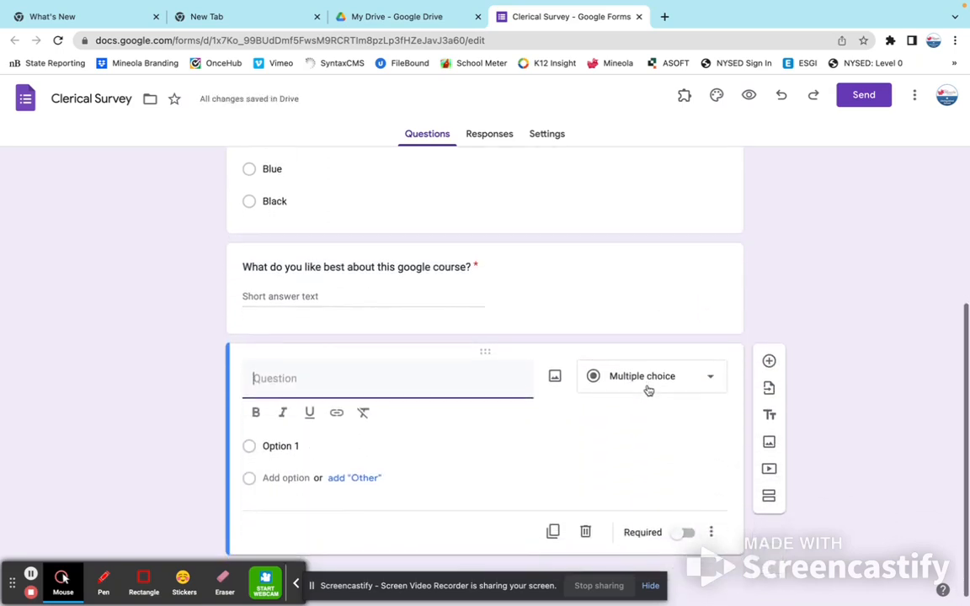
click(649, 379)
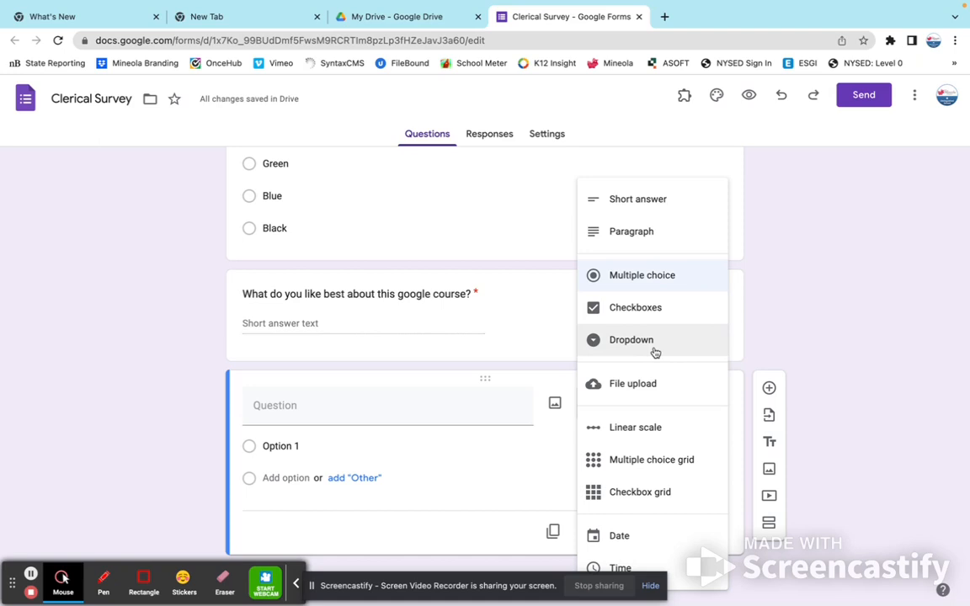
click(655, 351)
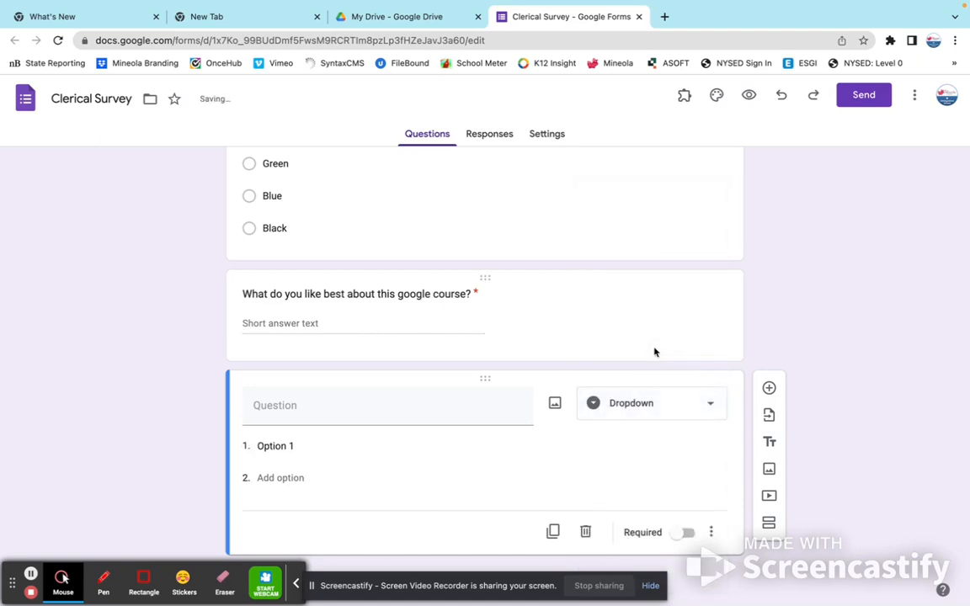
click(464, 408)
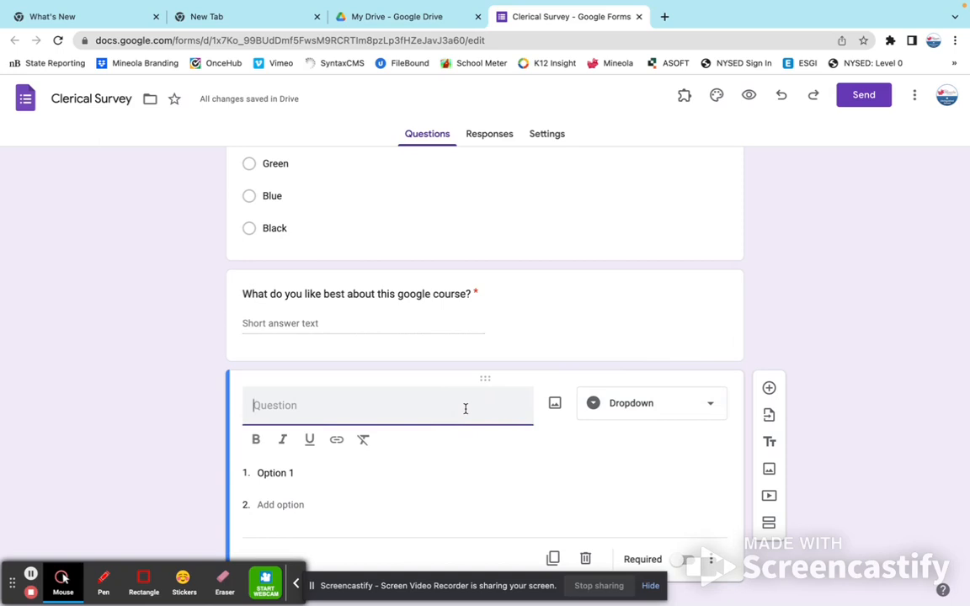
text(What is your favorite google tool)
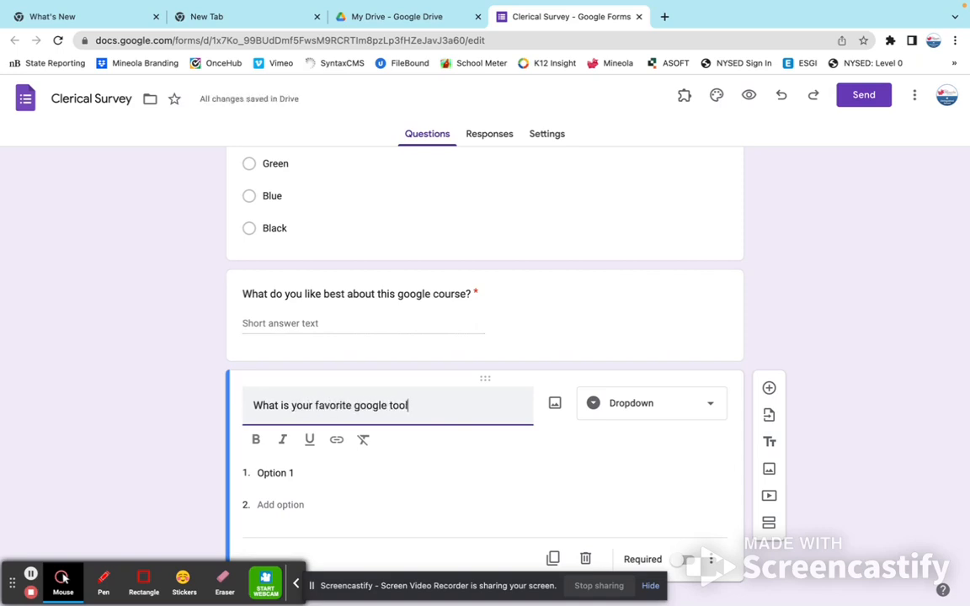
Step: Enter Slides and Sheets as the first two options of the google tool dropdown question
click(267, 474)
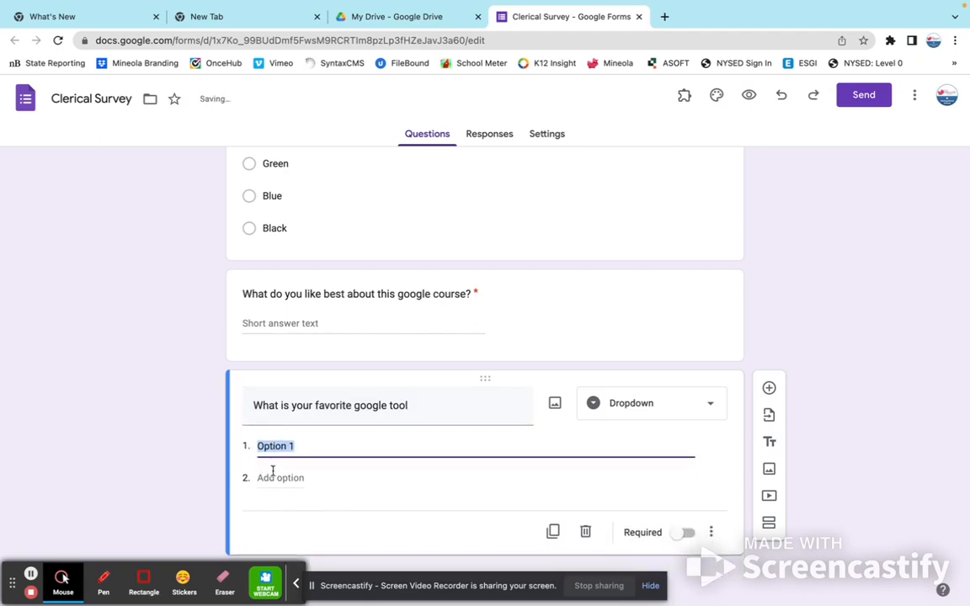
text(Slides)
click(271, 478)
text(s)
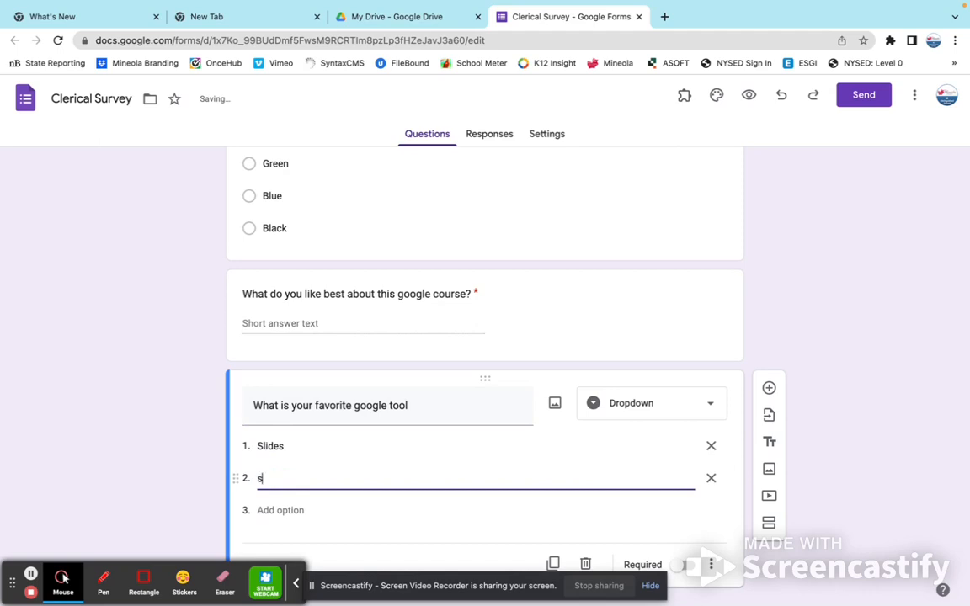
text(heets)
key(BackSpace)
key(BackSpace)
key(BackSpace)
key(BackSpace)
text(Sheets)
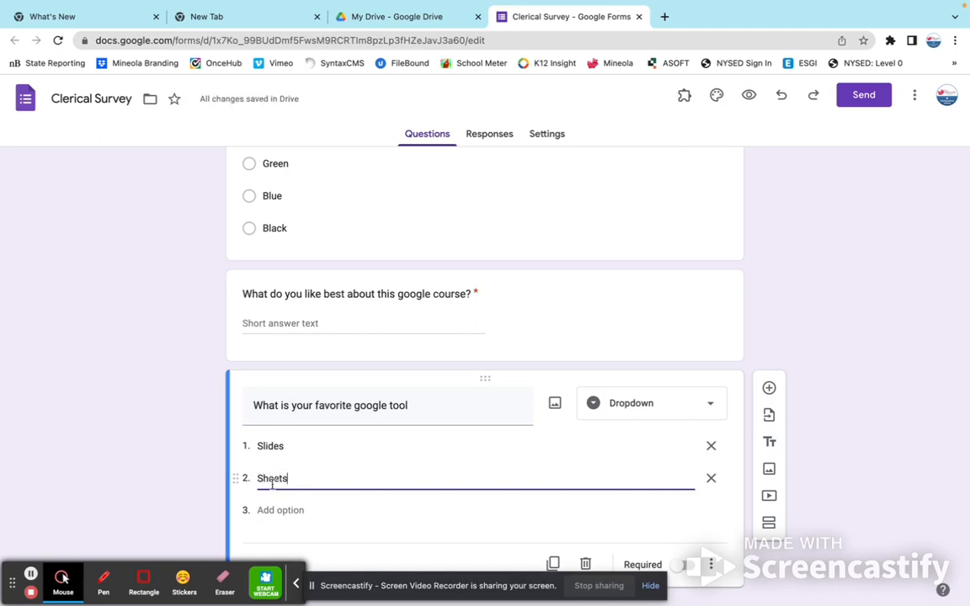
Step: Add Forms and Docs as the third and fourth options of the google tool dropdown question, and make it required
click(267, 510)
text(Forms)
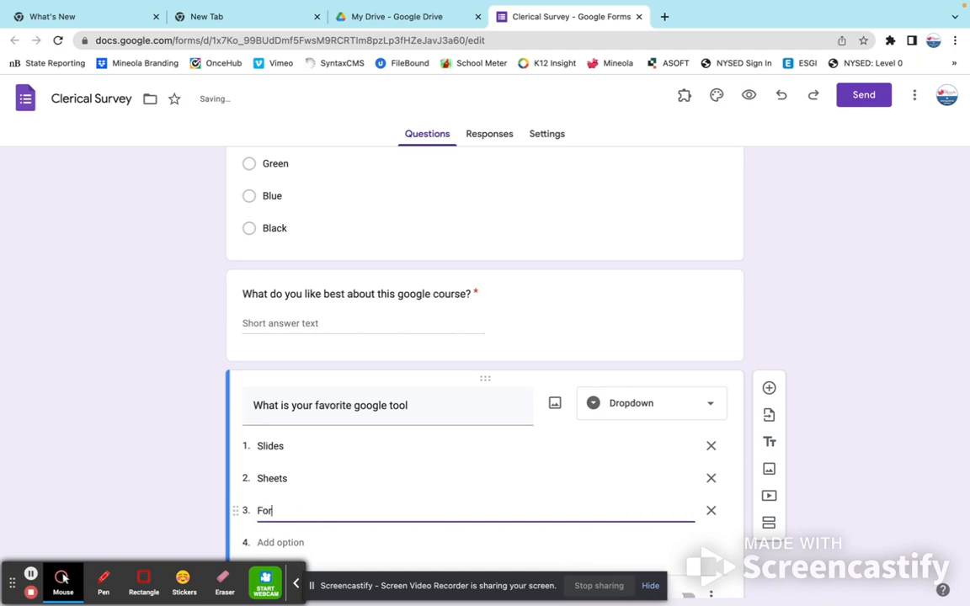
click(278, 542)
text(Docs)
key(BackSpace)
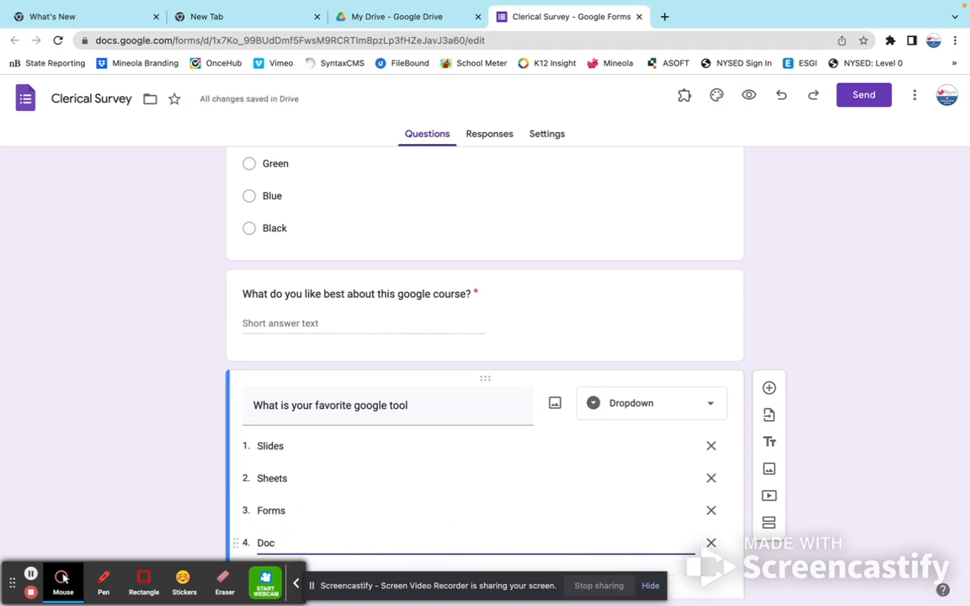
scroll(372, 547, down, 2)
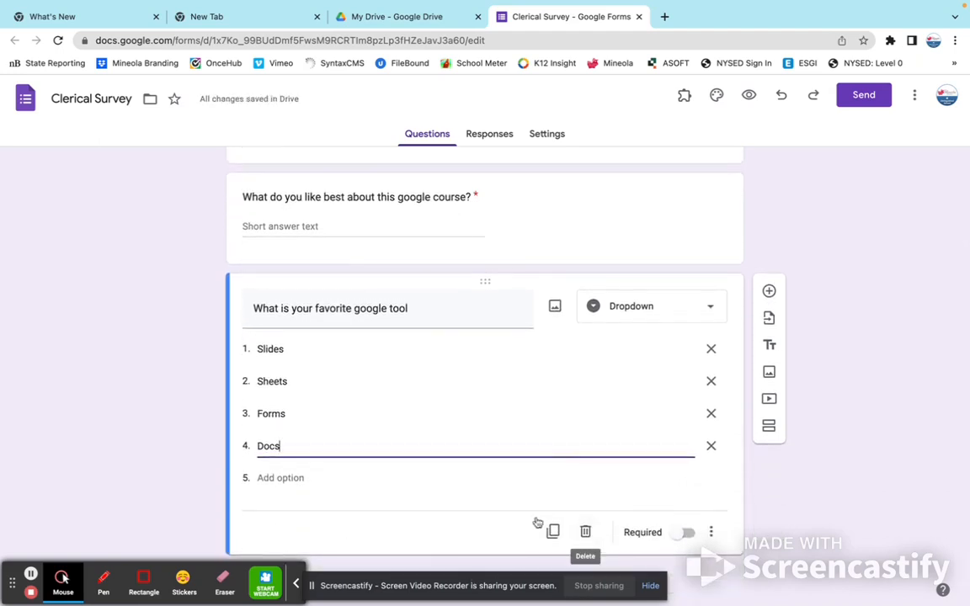
click(686, 533)
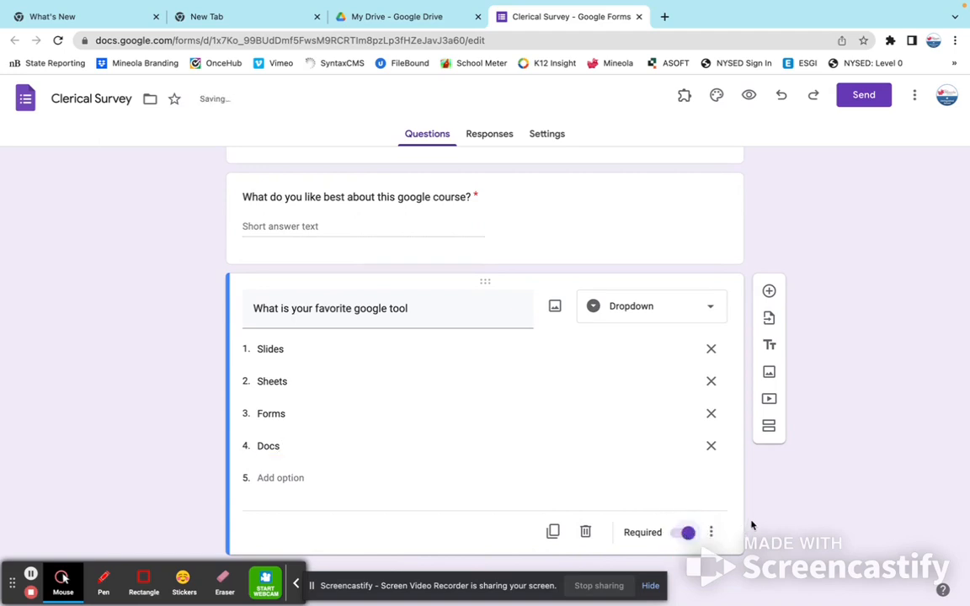
scroll(764, 486, up, 5)
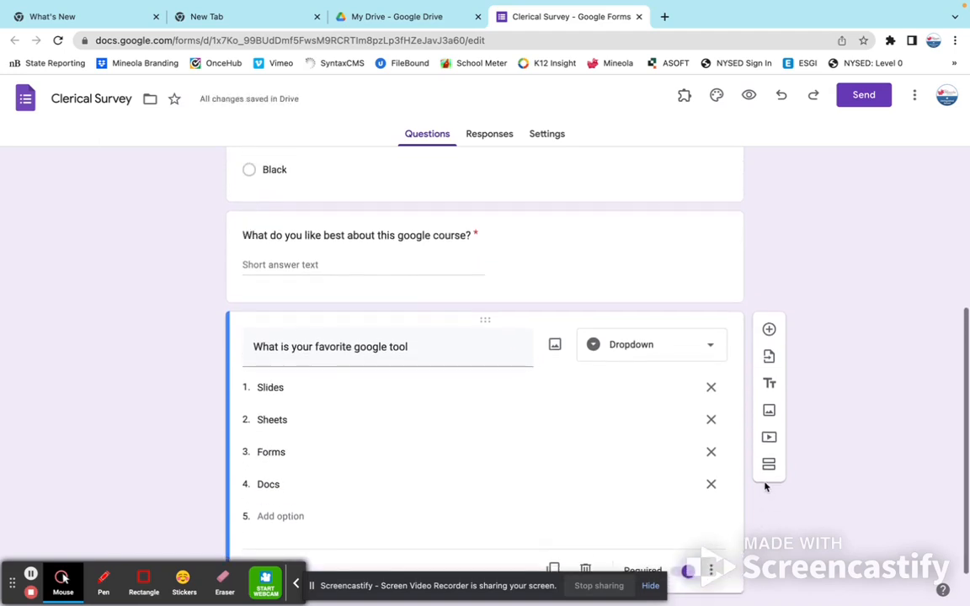
scroll(769, 487, up, 2)
scroll(768, 487, down, 1)
scroll(766, 487, up, 1)
scroll(766, 486, down, 7)
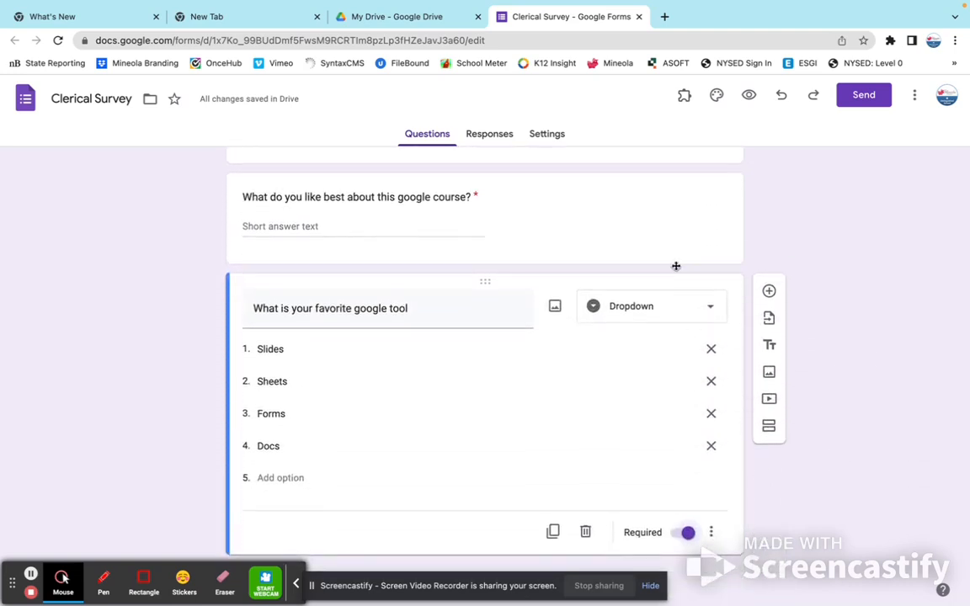
Step: Allow response editing in the form's response settings
click(537, 134)
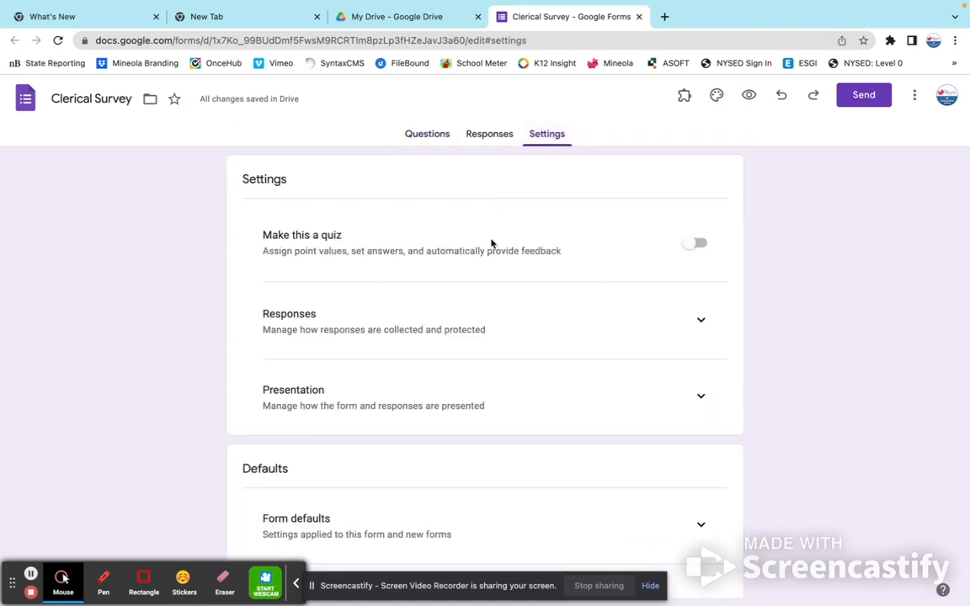
scroll(491, 244, down, 2)
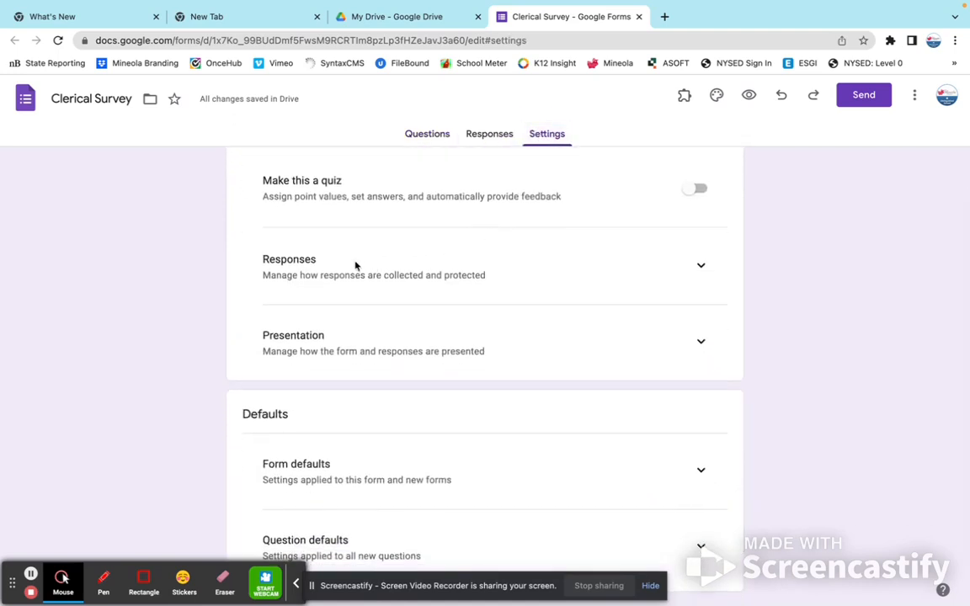
click(702, 266)
scroll(612, 293, down, 1)
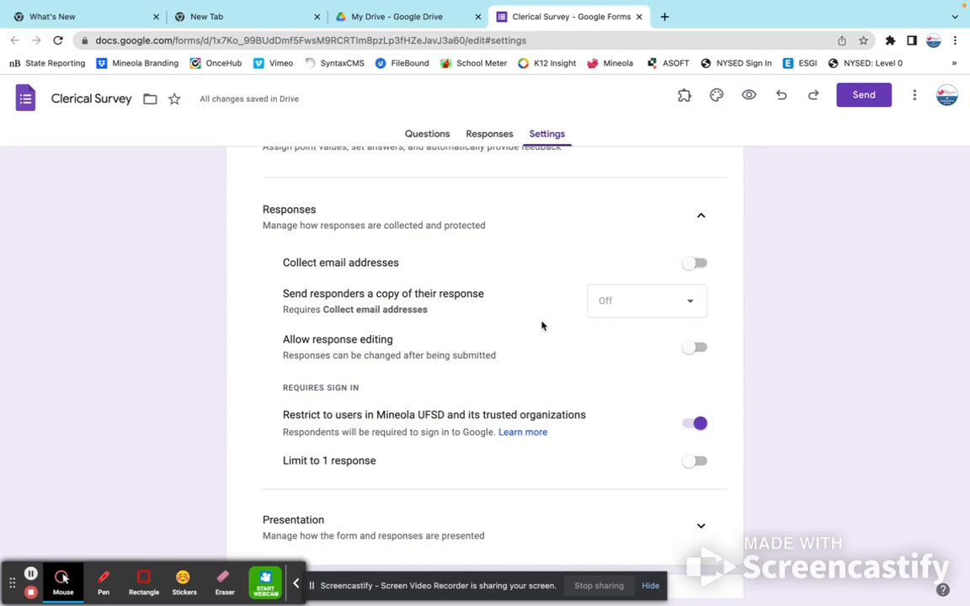
scroll(541, 325, down, 1)
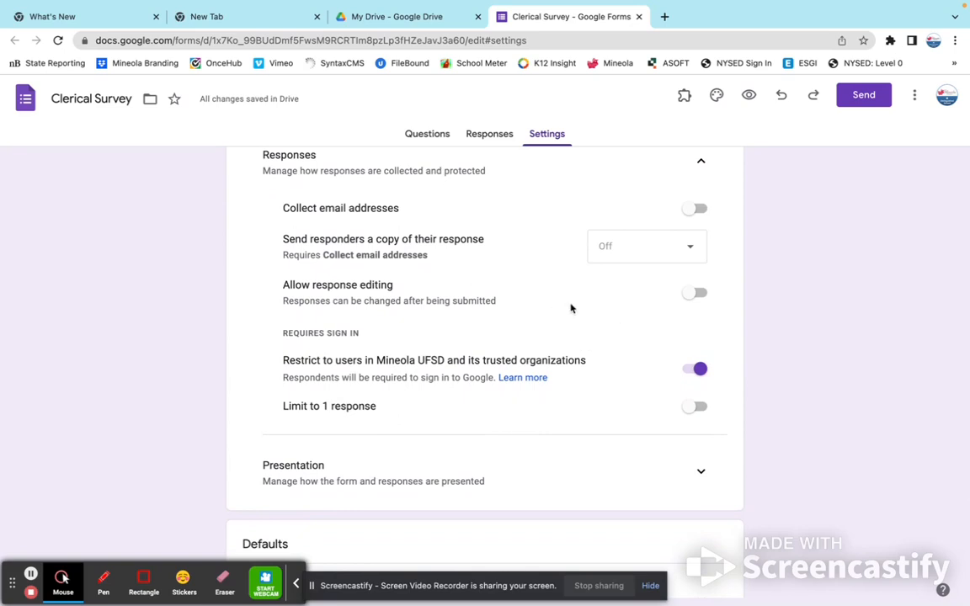
click(691, 296)
Step: Turn off the restriction to users in Mineola UFSD and its trusted organizations
scroll(590, 343, down, 2)
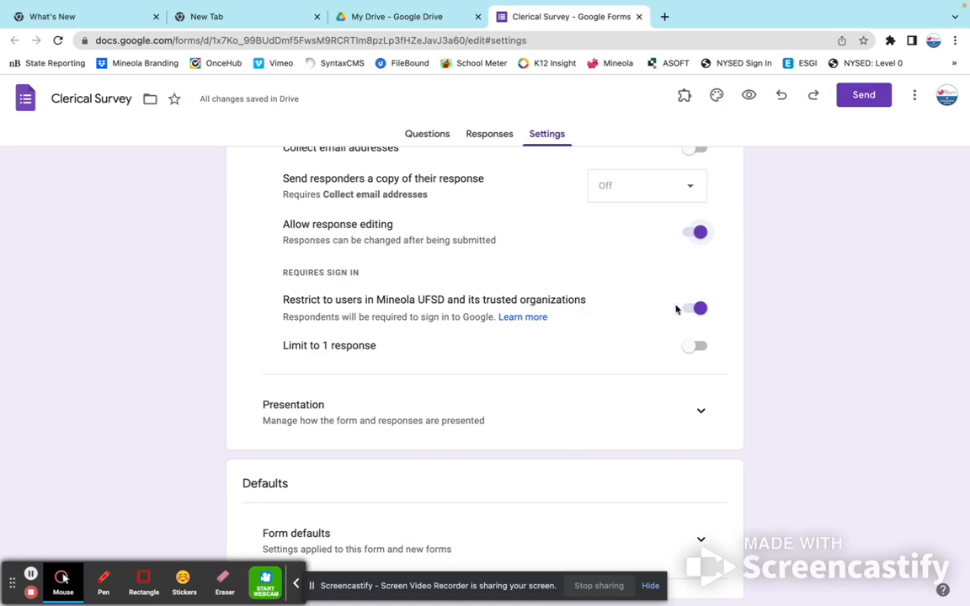
click(700, 312)
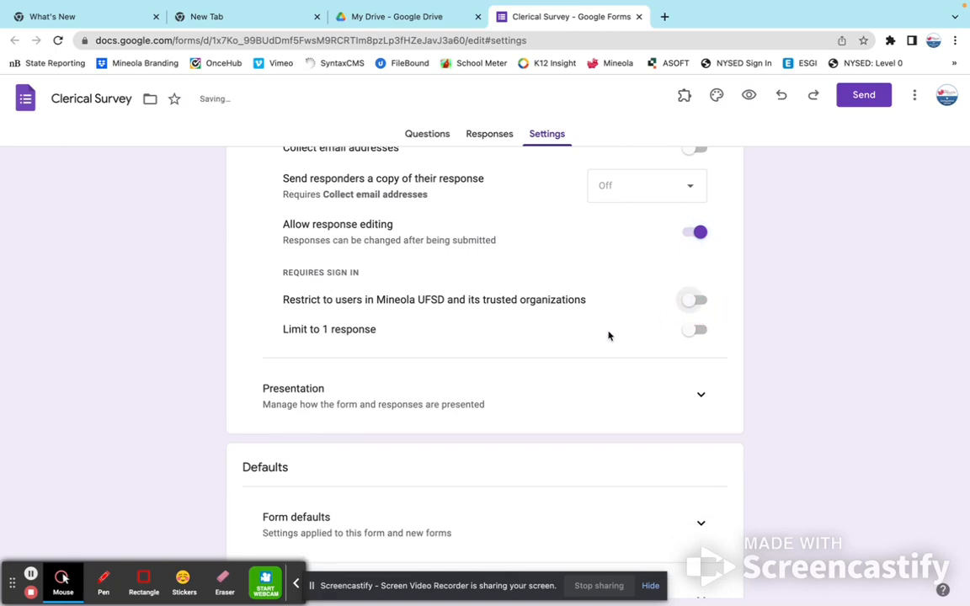
scroll(607, 337, down, 1)
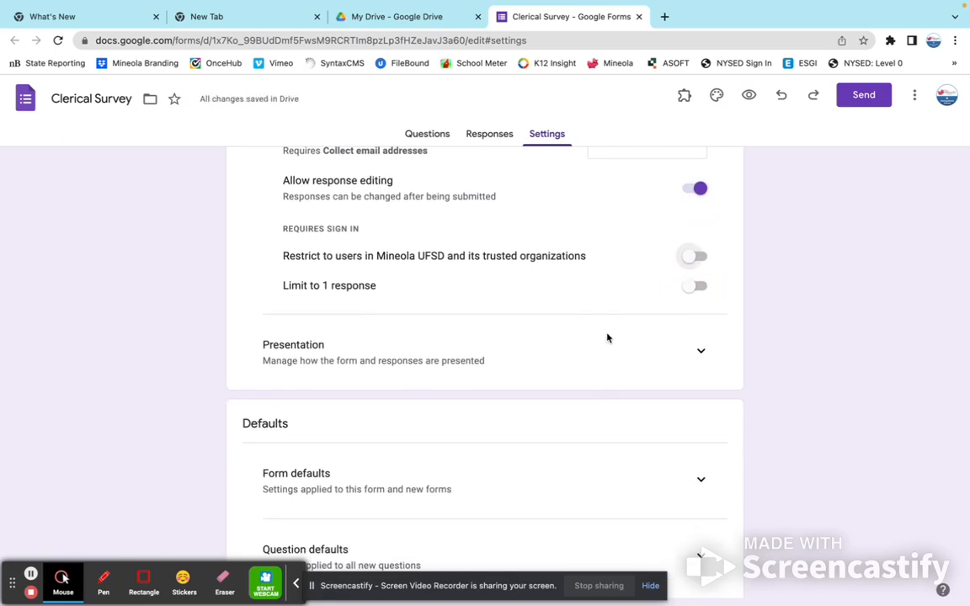
scroll(607, 337, down, 1)
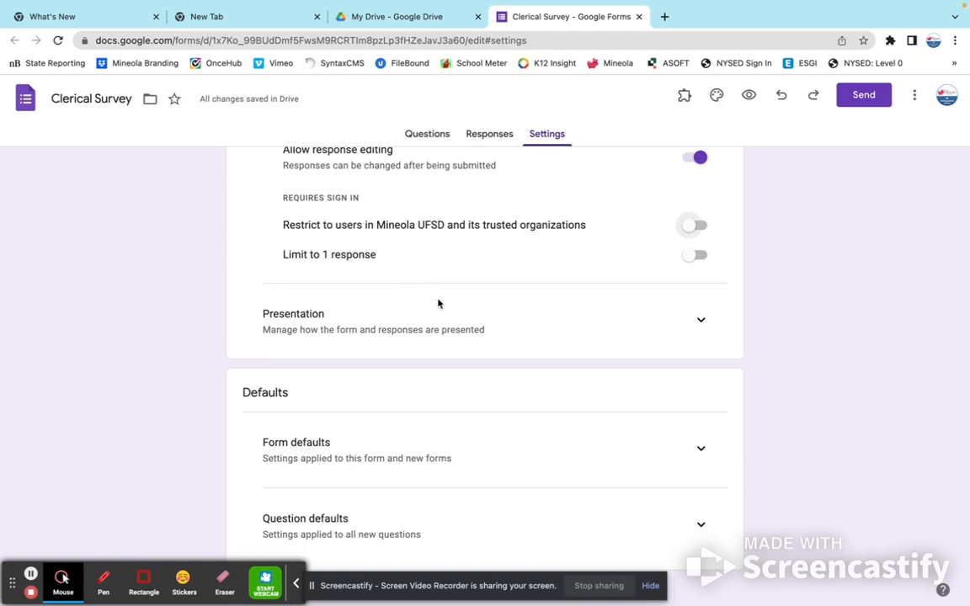
scroll(438, 303, down, 1)
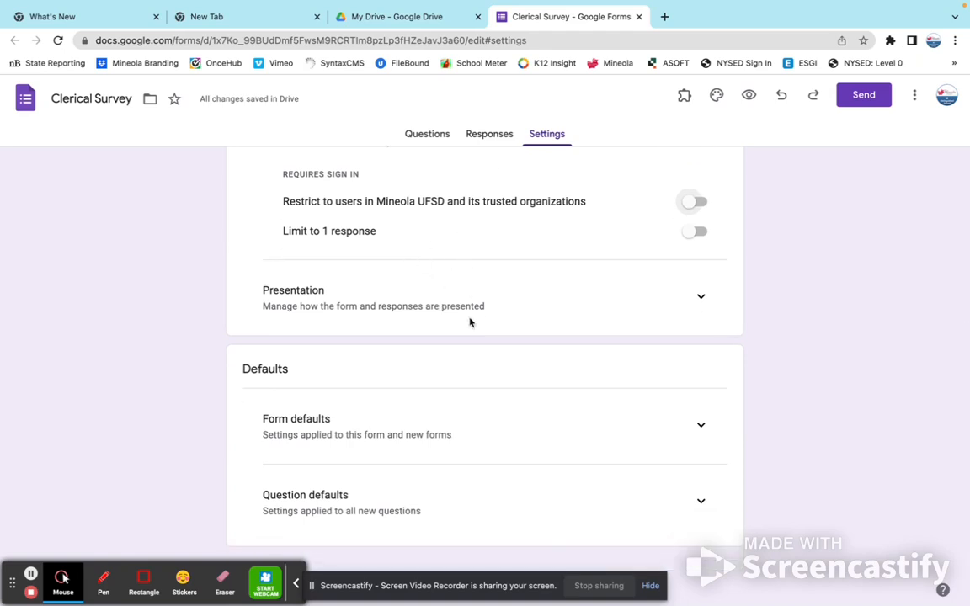
scroll(470, 322, up, 3)
scroll(470, 322, up, 2)
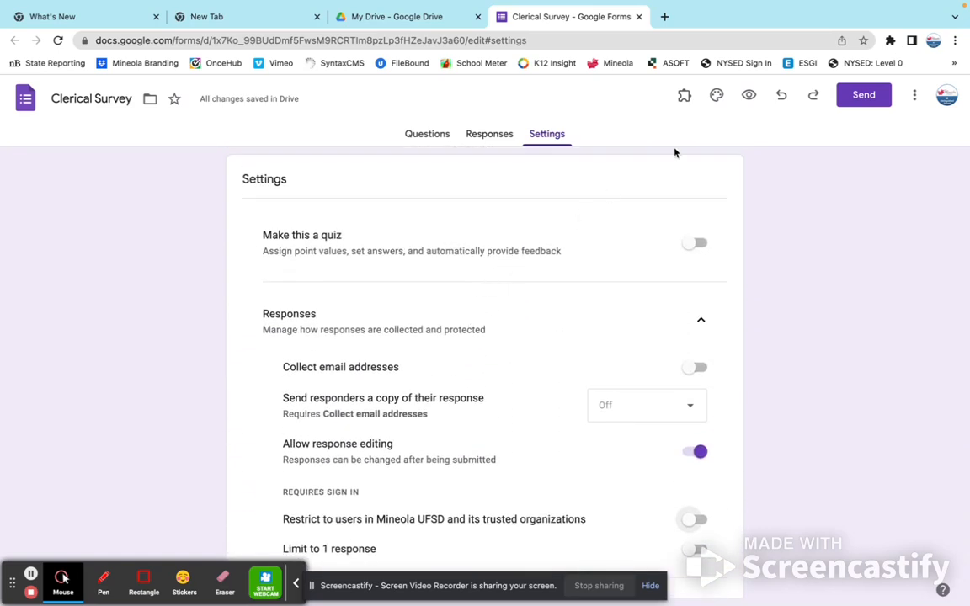
Step: Change the form's theme color to red, keeping the default fonts, and close the theme options
click(715, 96)
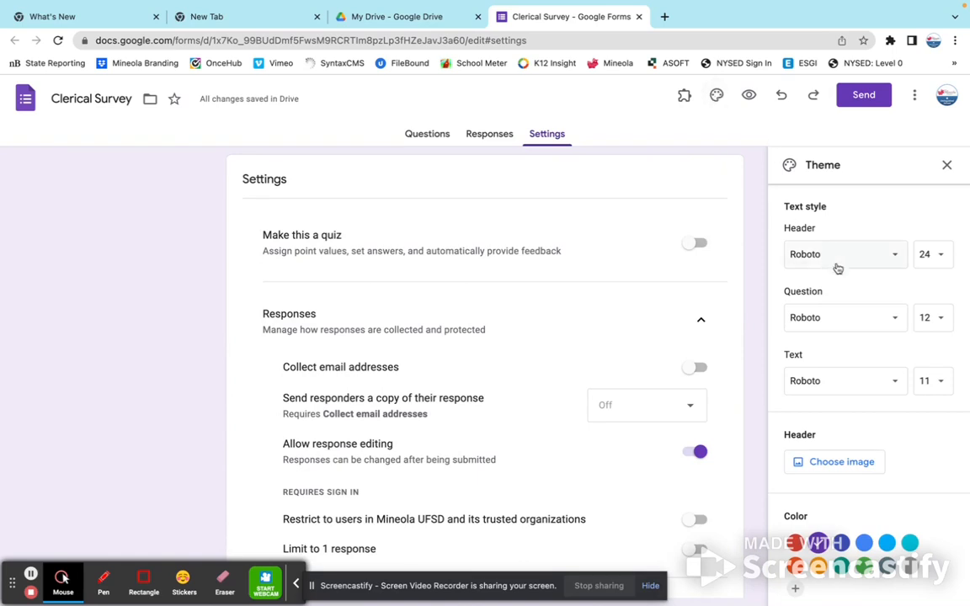
scroll(844, 276, down, 1)
scroll(840, 267, up, 1)
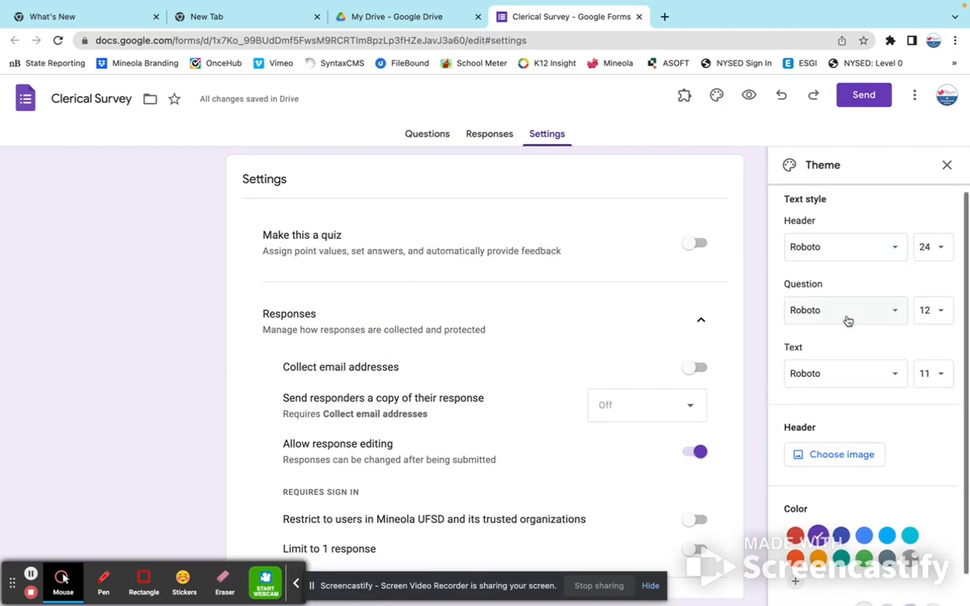
scroll(848, 320, down, 1)
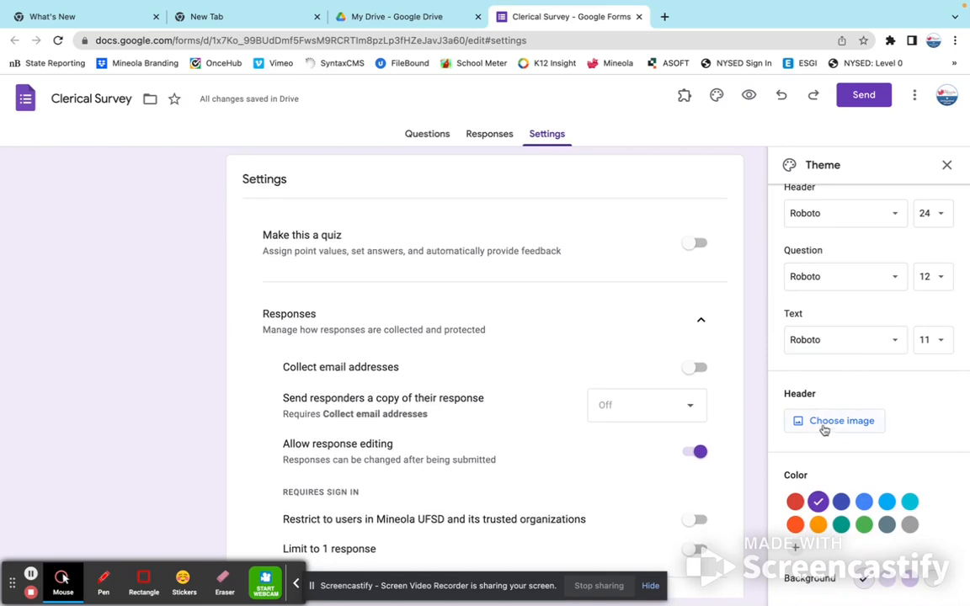
click(795, 502)
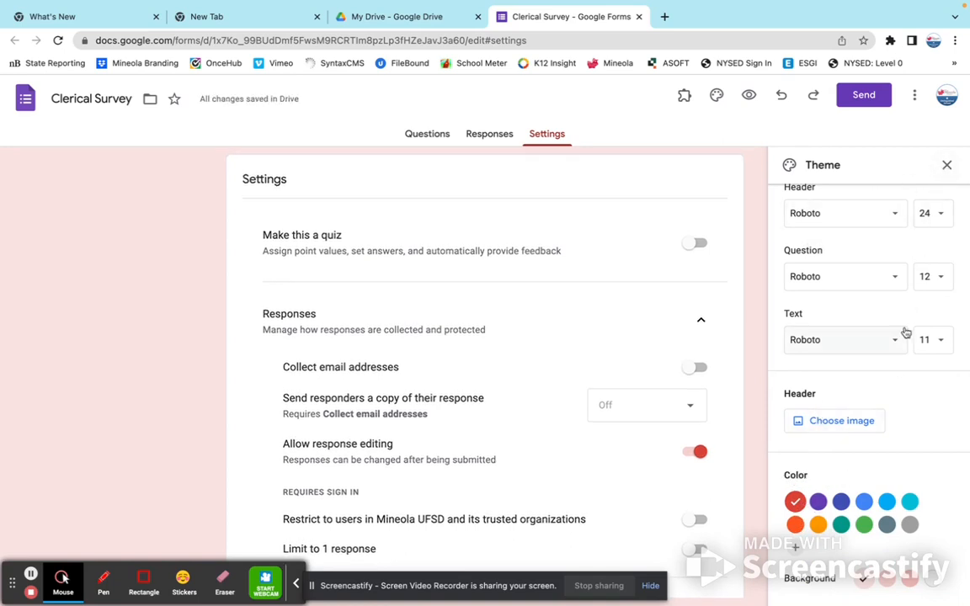
click(946, 166)
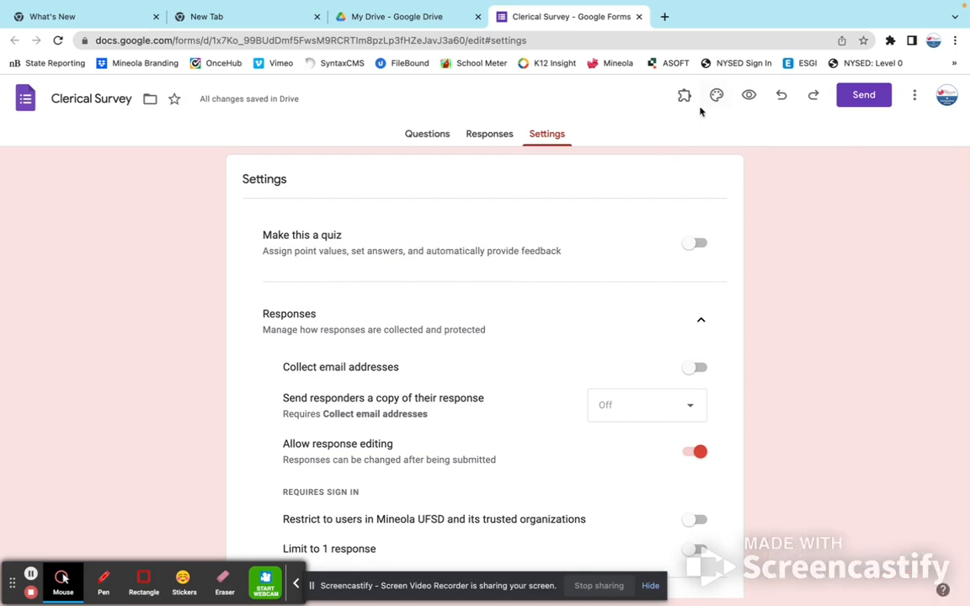
Step: Preview the survey as a respondent, check its questions and the google tool dropdown's choices, and close the preview
click(750, 96)
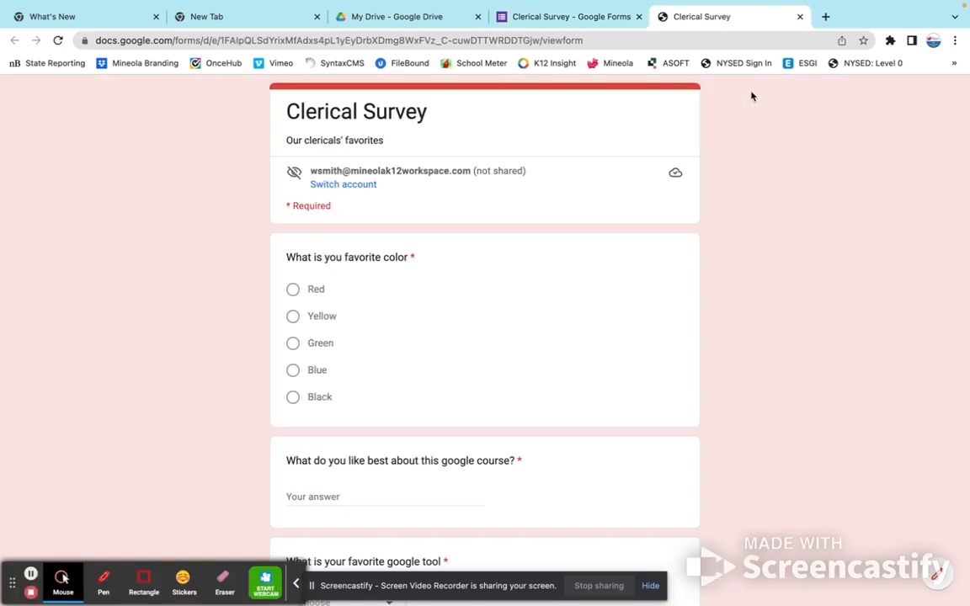
scroll(623, 312, down, 3)
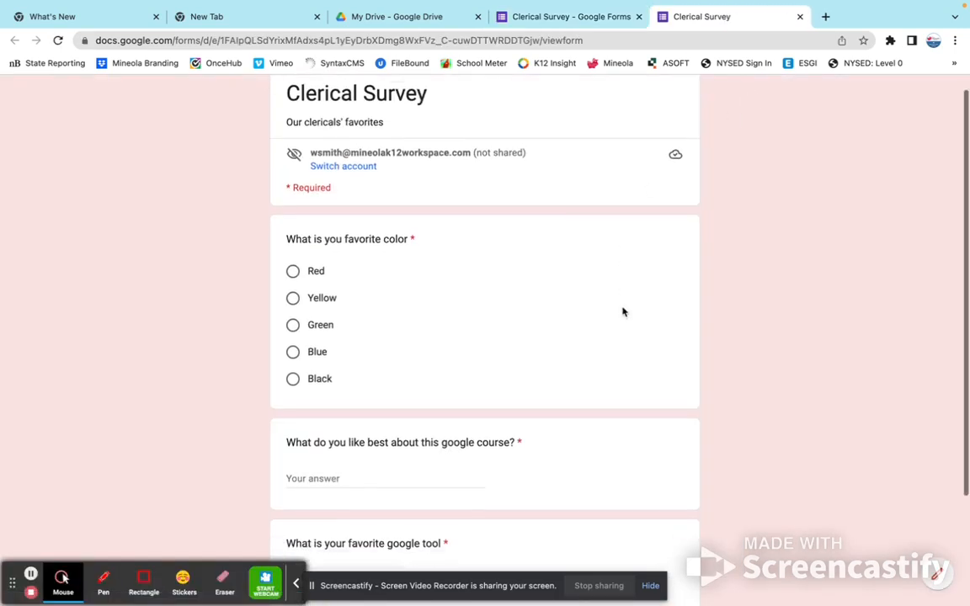
scroll(623, 312, down, 2)
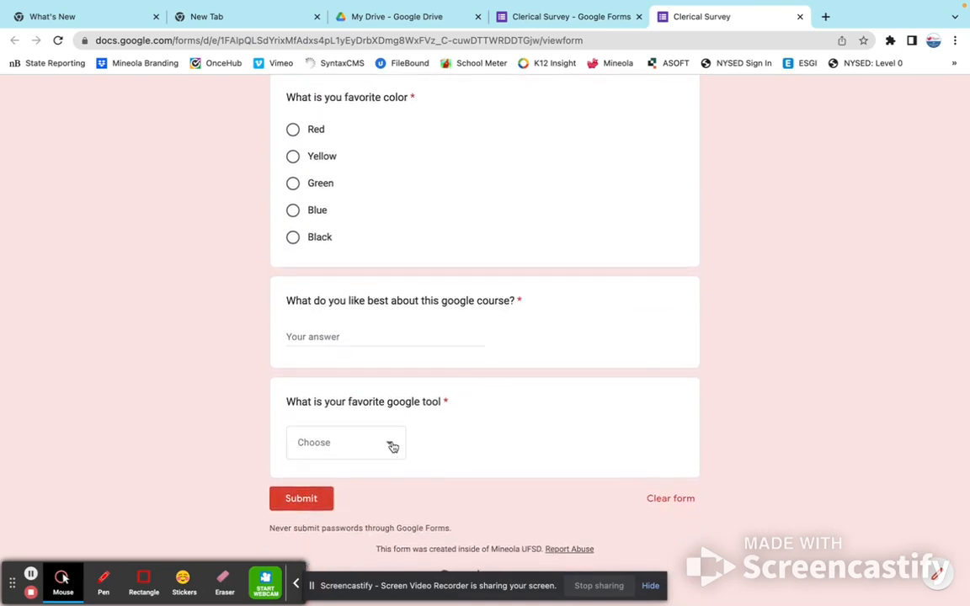
click(390, 445)
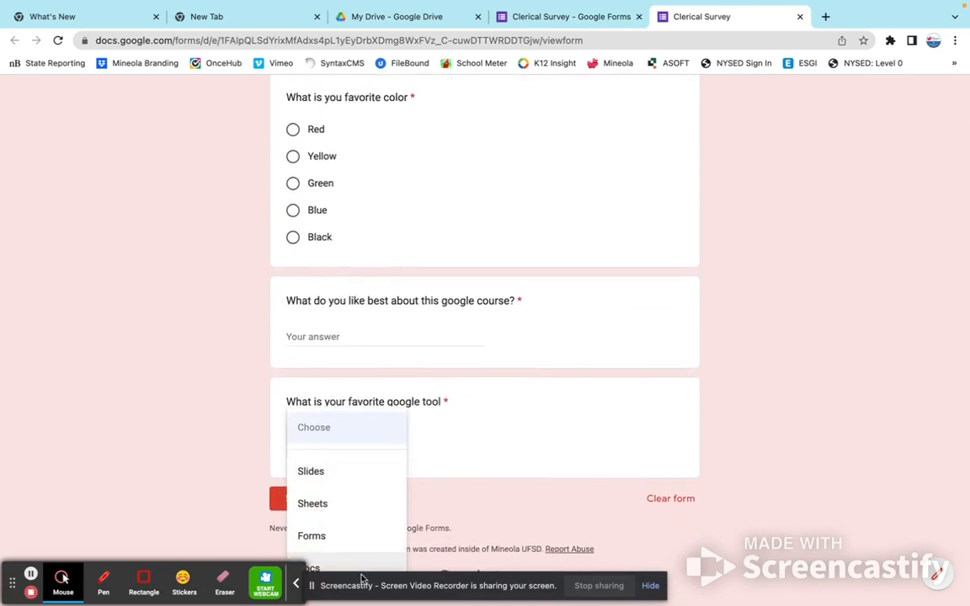
click(435, 424)
scroll(604, 329, up, 4)
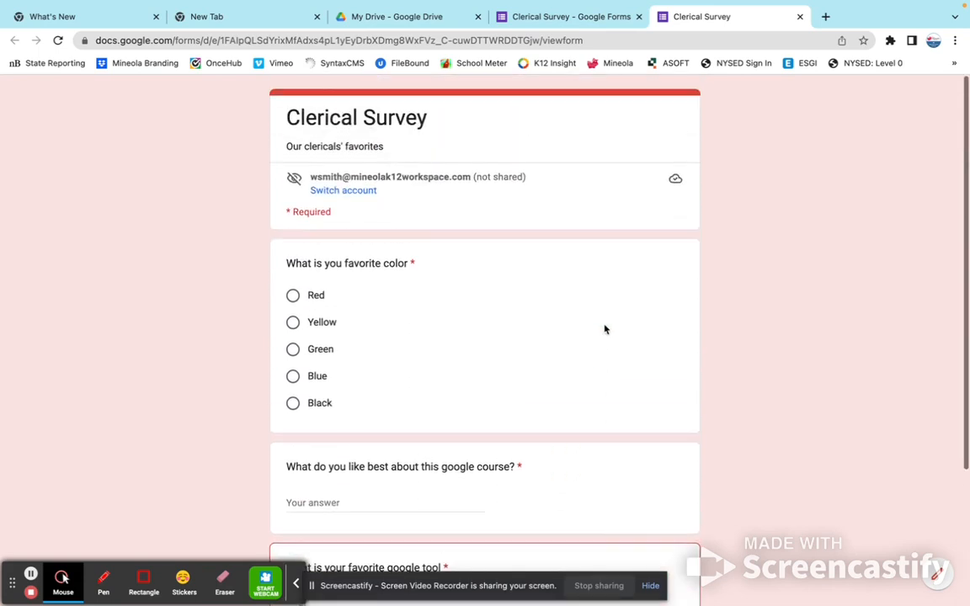
click(799, 16)
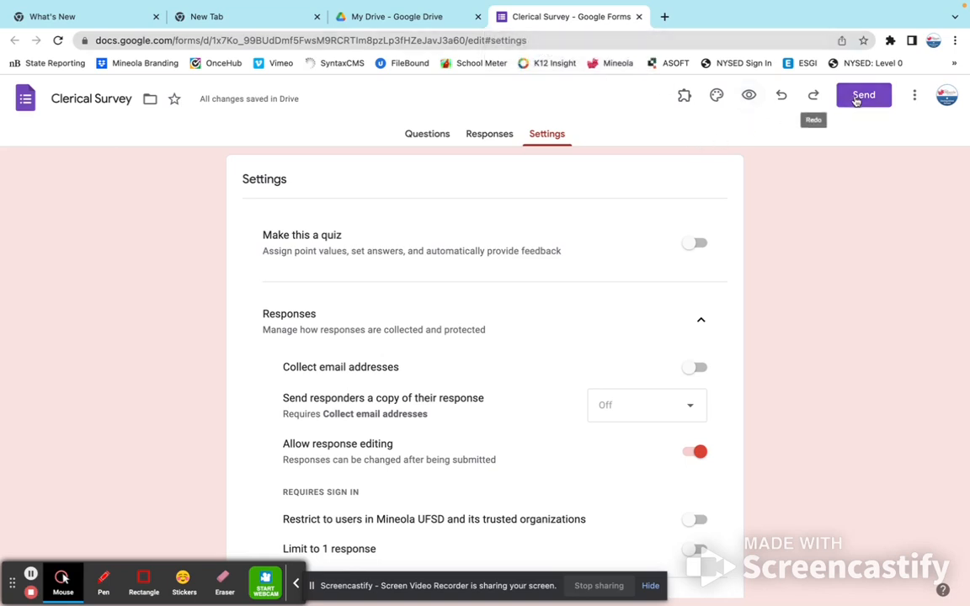
Step: Copy a shortened link to the form from the send options, and close the Send form dialog
click(858, 96)
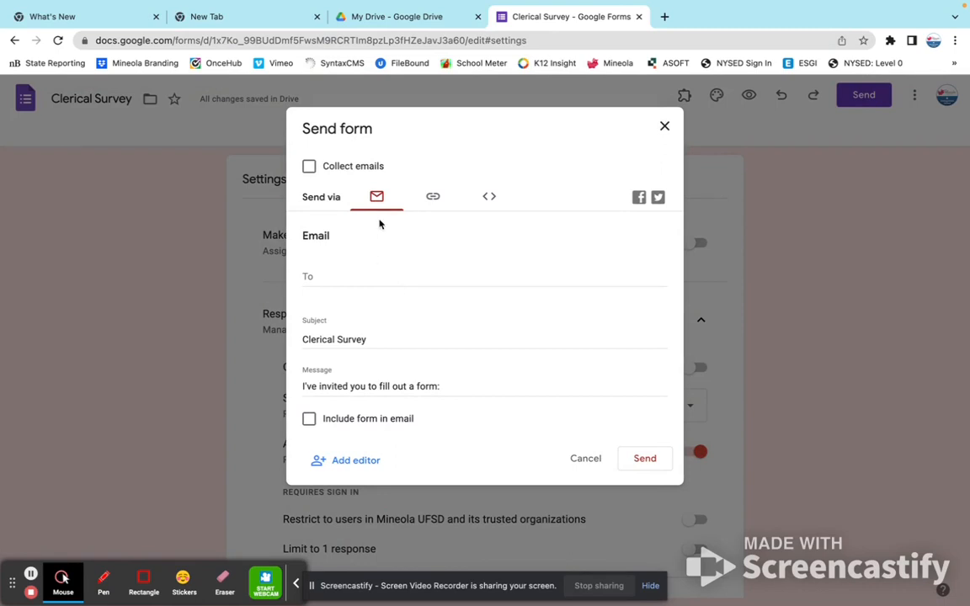
click(336, 273)
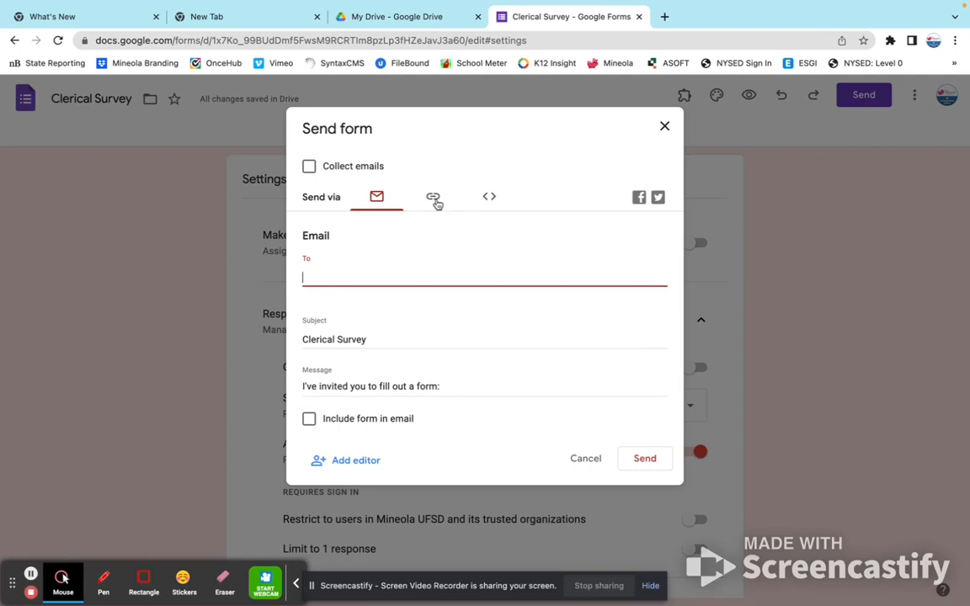
click(433, 199)
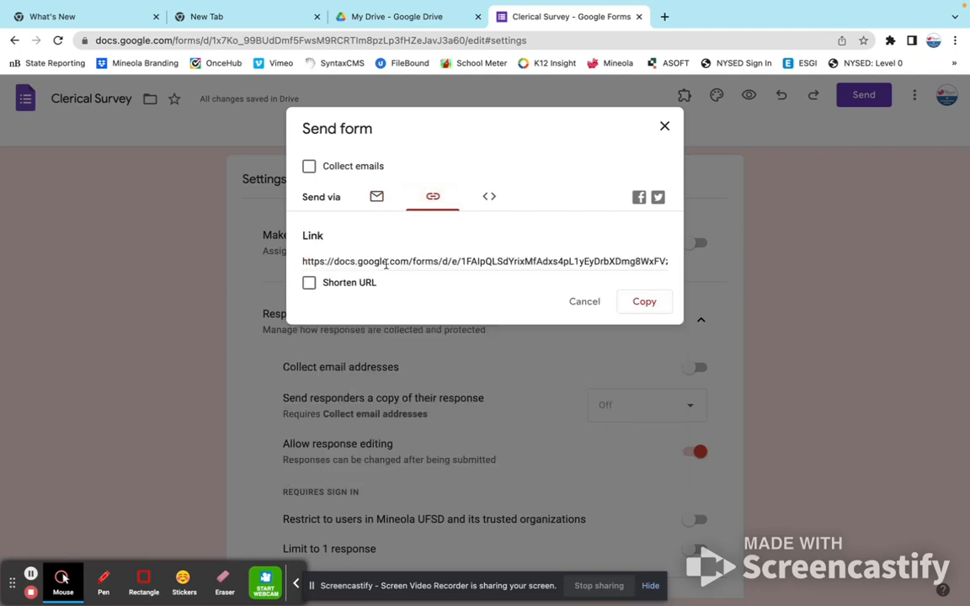
click(309, 283)
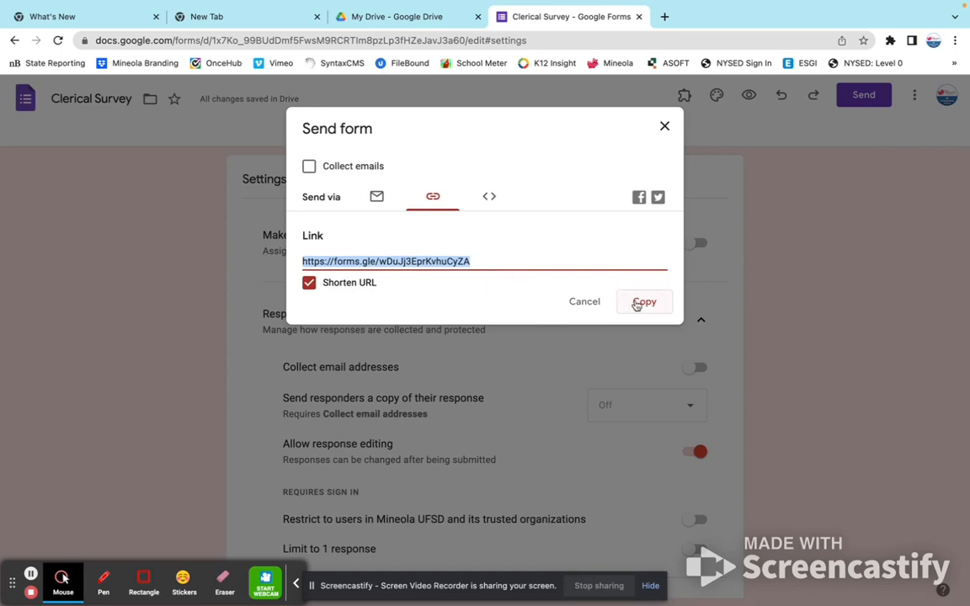
click(639, 302)
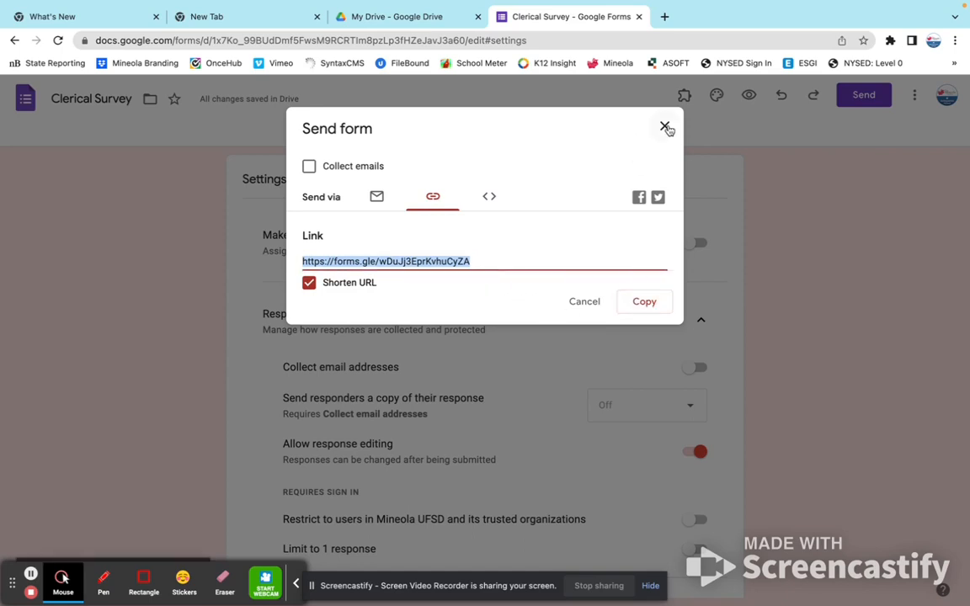
click(665, 127)
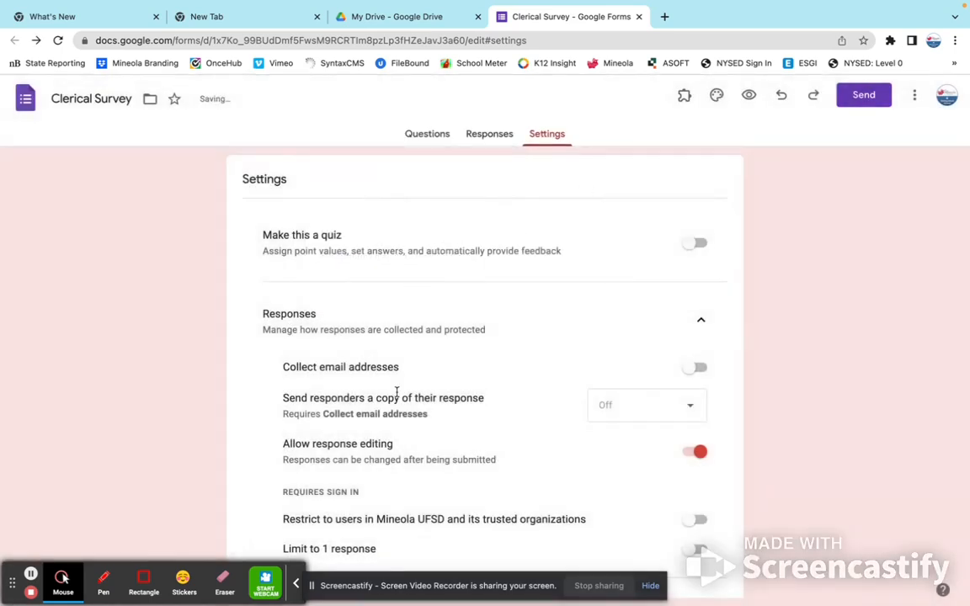
scroll(397, 393, down, 1)
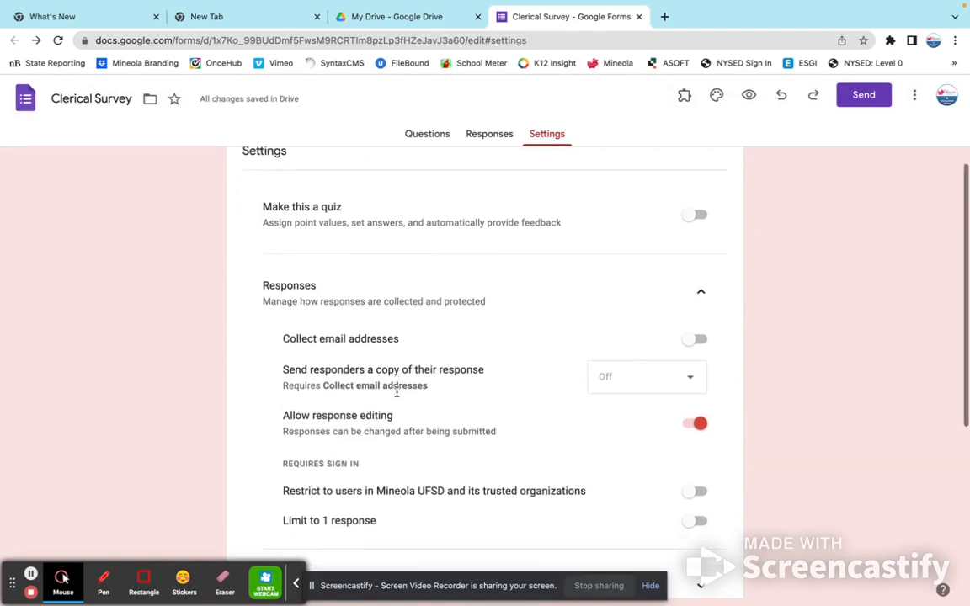